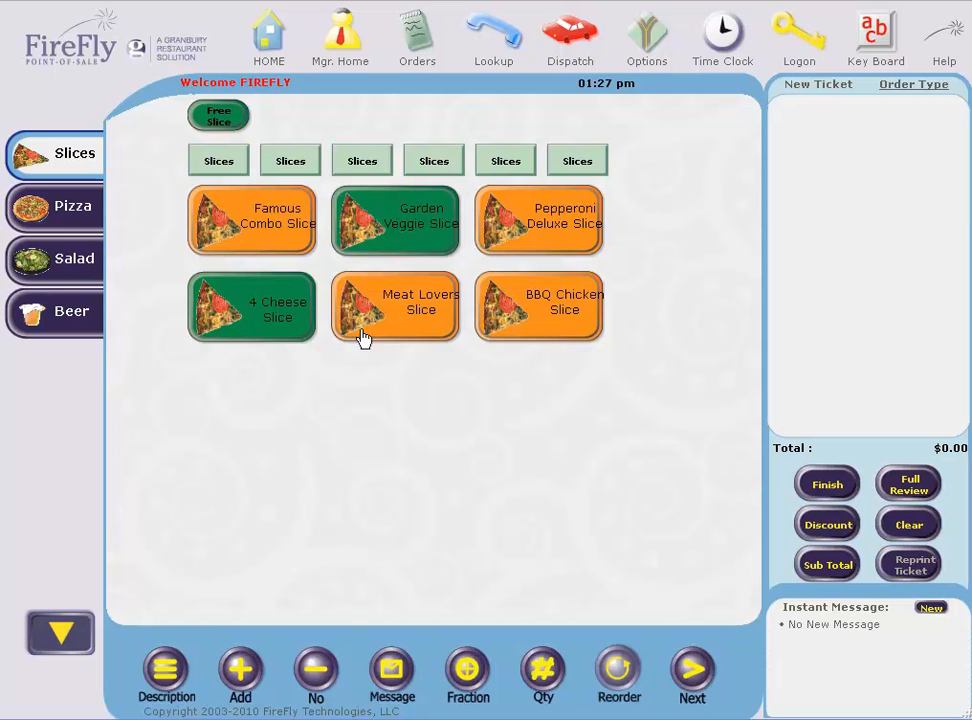
Ring up Famous Combo, Garden Veggie and Meat Lovers slices ($8.16) and check out
click(290, 240)
click(397, 250)
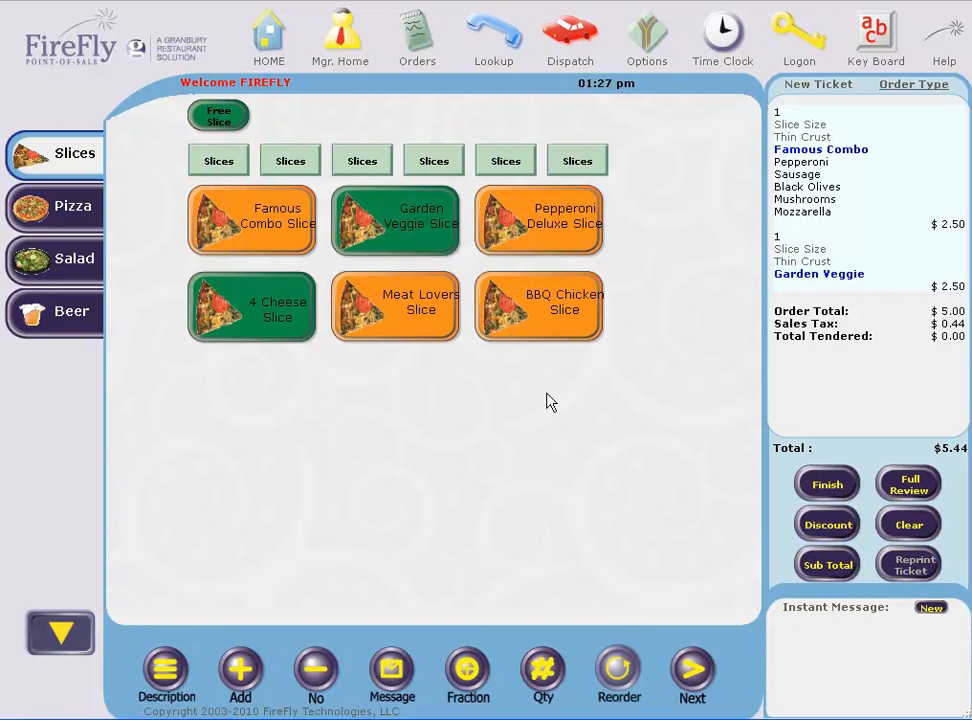
click(425, 303)
click(828, 526)
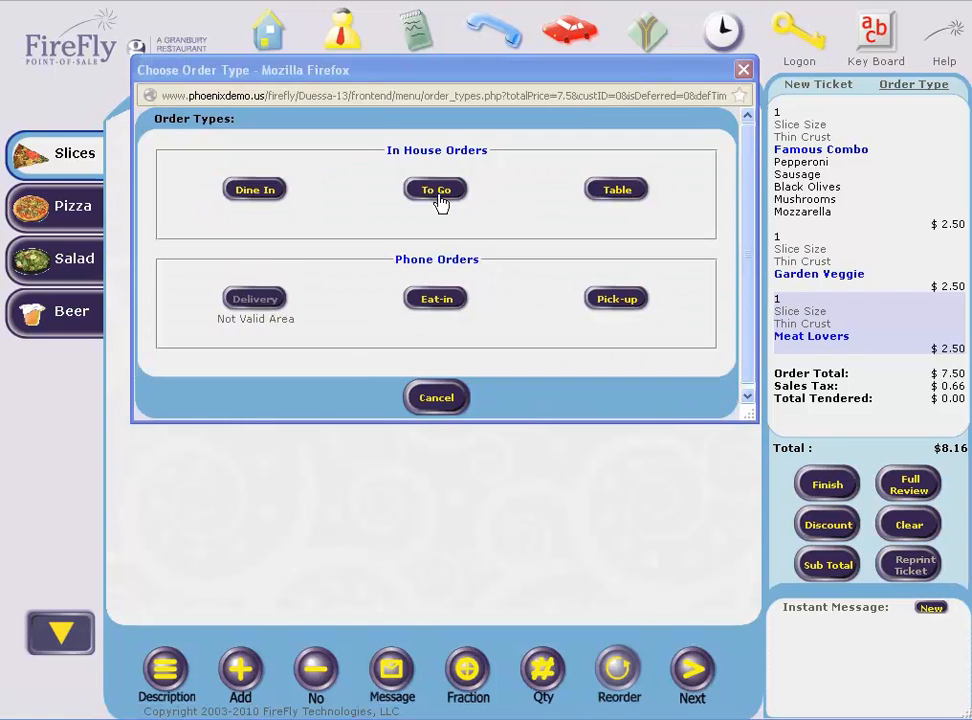
Mark the $8.16 slice ticket To Go under the customer's first name
click(436, 190)
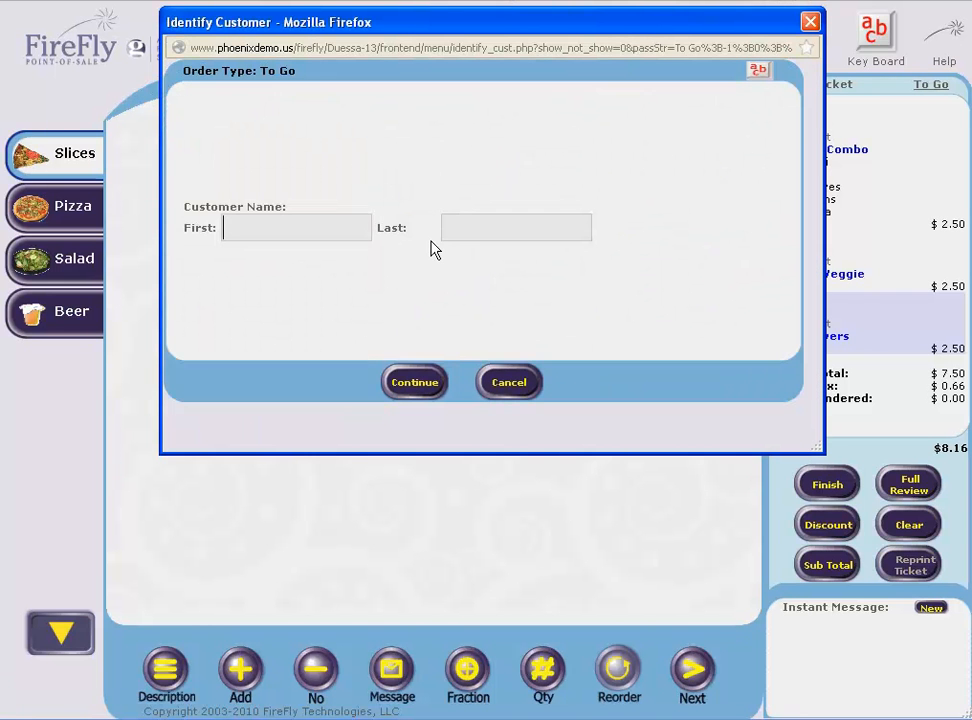
text(tim)
click(402, 382)
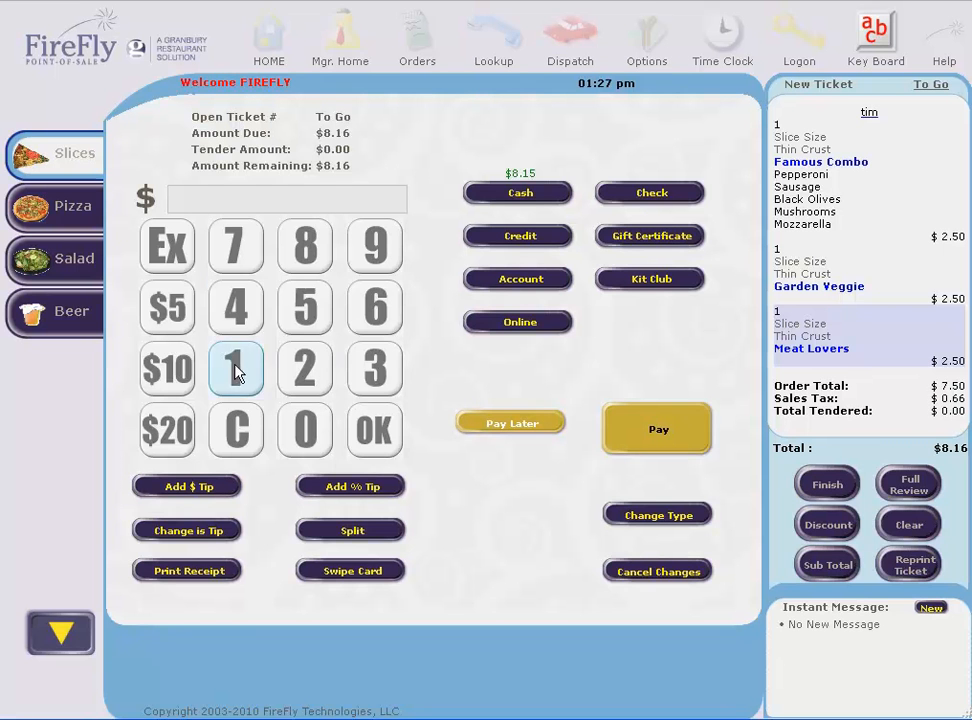
Charge the $8.16 to credit with the customer's ZIP code and process the card
click(520, 236)
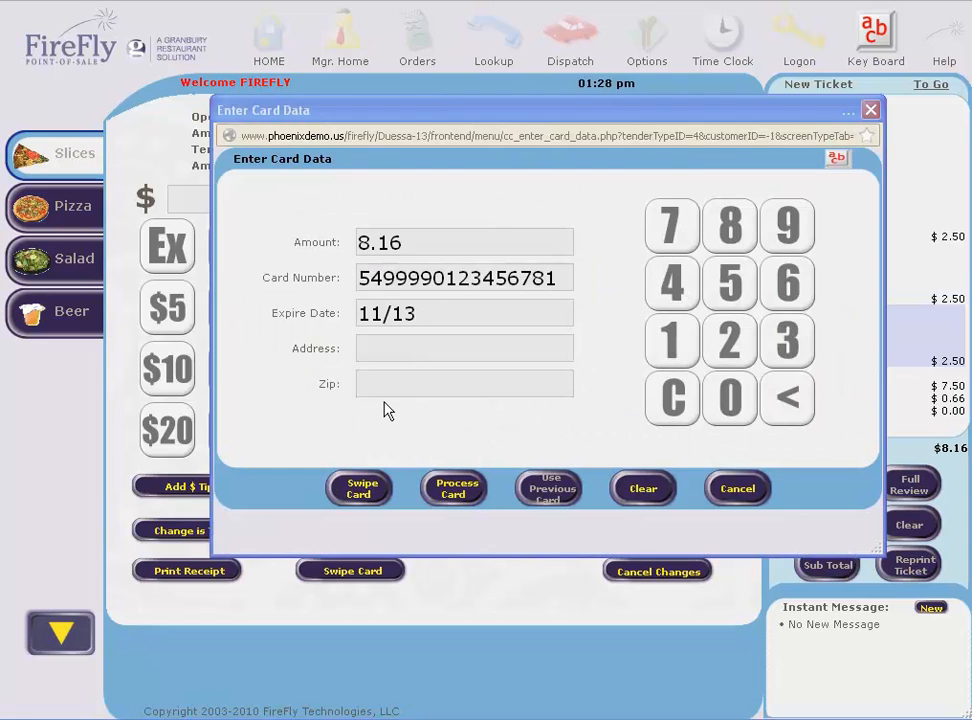
click(393, 390)
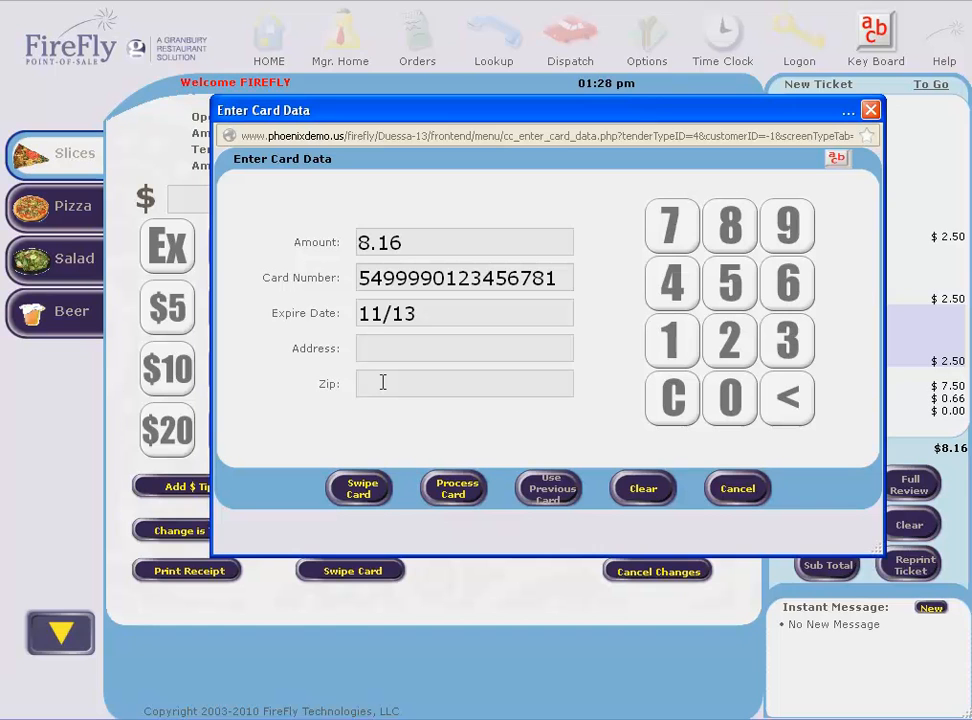
text(97)
text(1119)
click(458, 497)
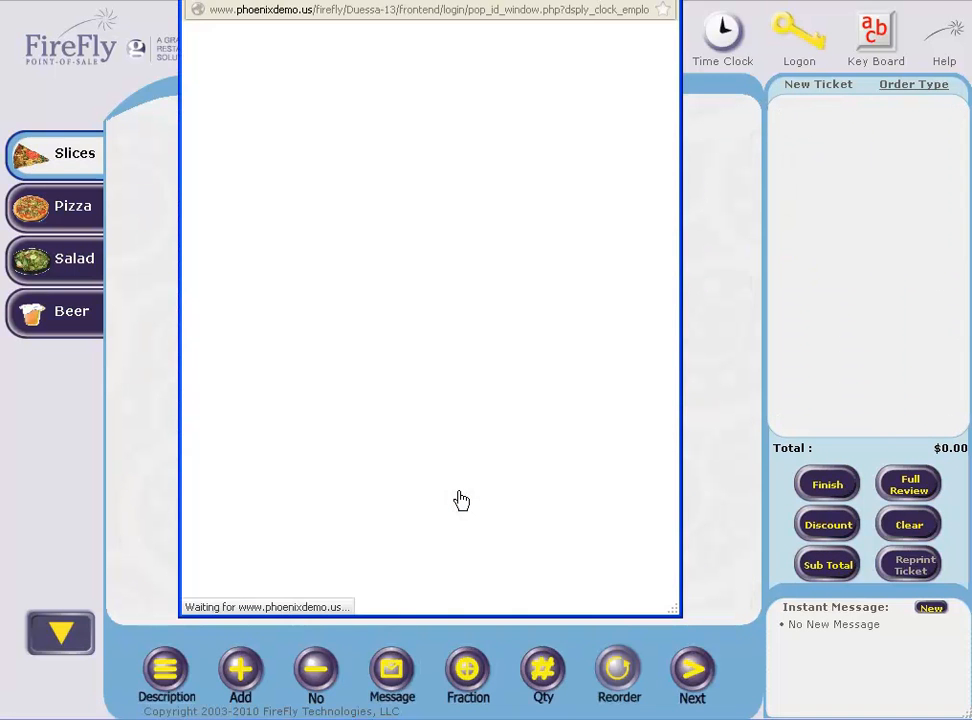
Sign in with the employee ID and check closed ticket #7's $8.16 MasterCard payment line
text(•••)
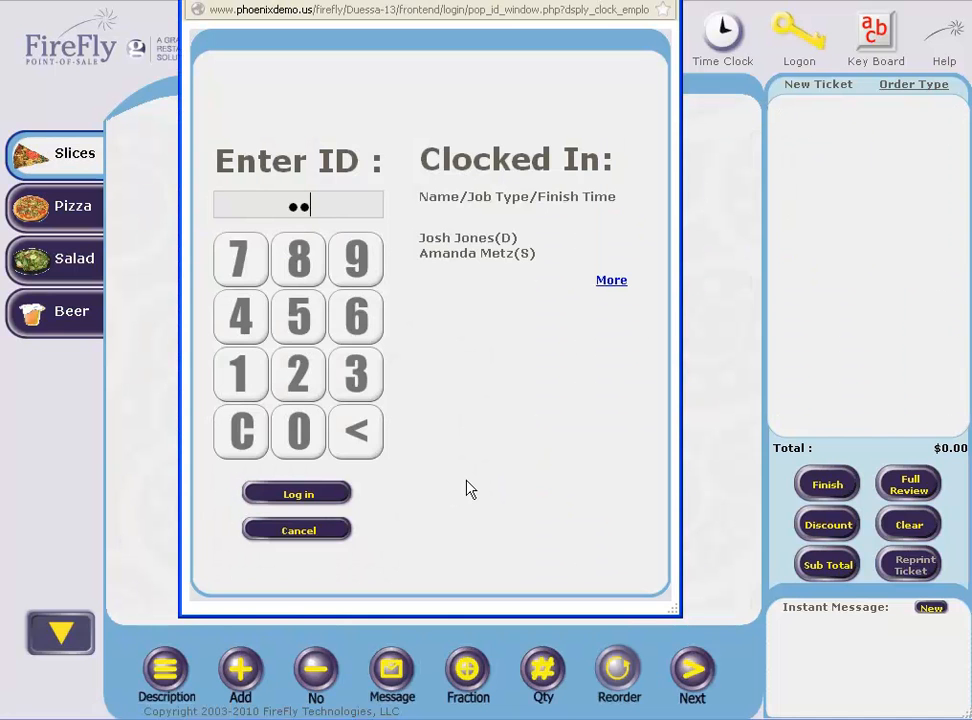
key(Return)
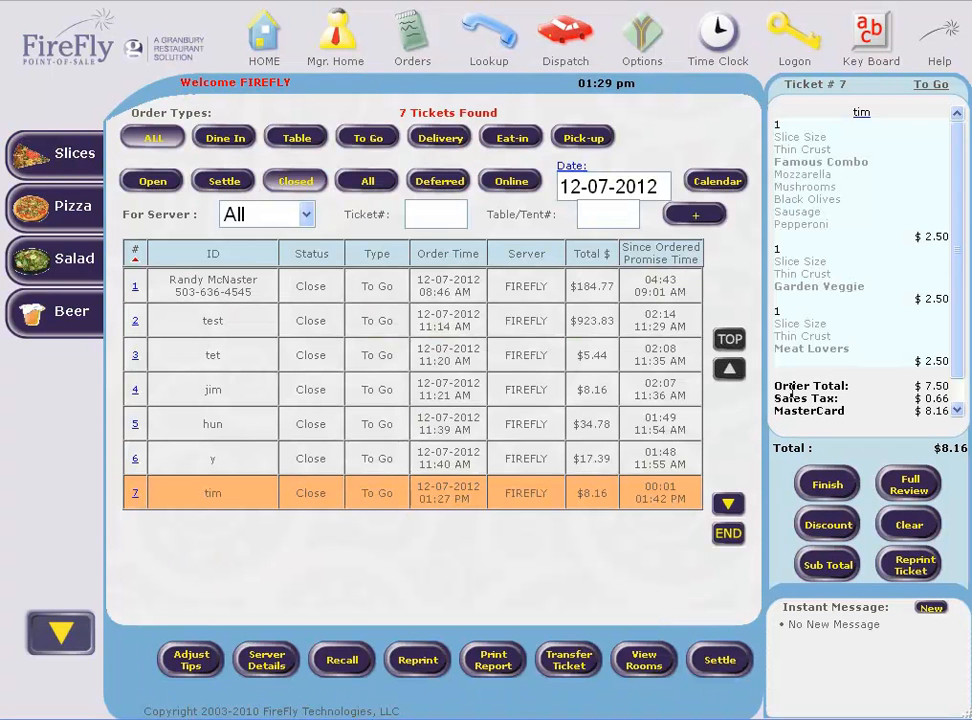
scroll(946, 232, down, 2)
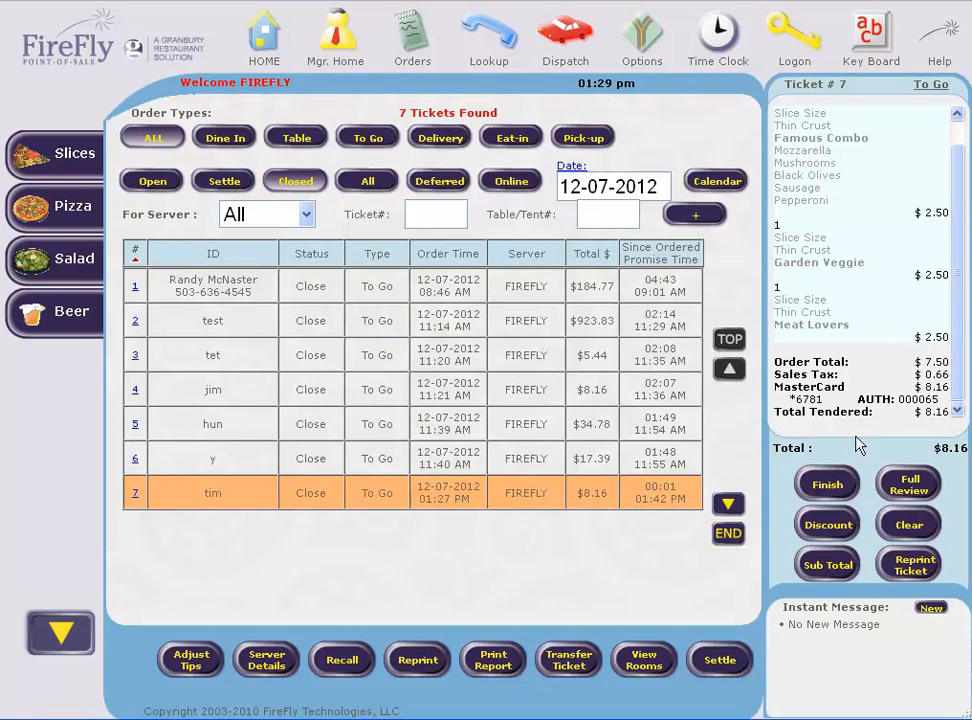
drag(773, 390, 946, 410)
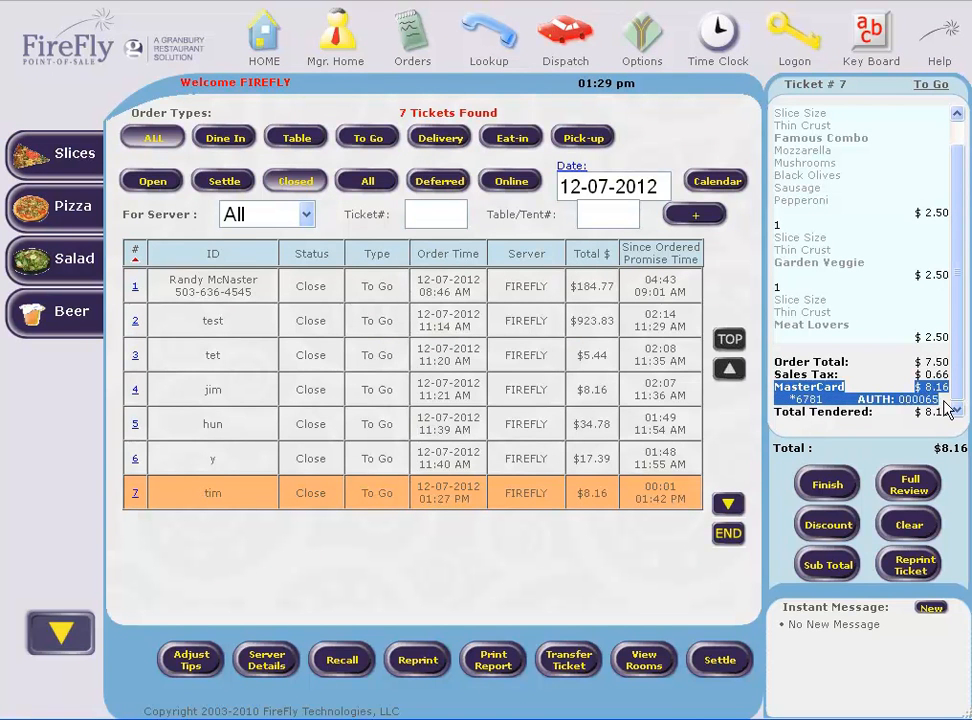
click(909, 538)
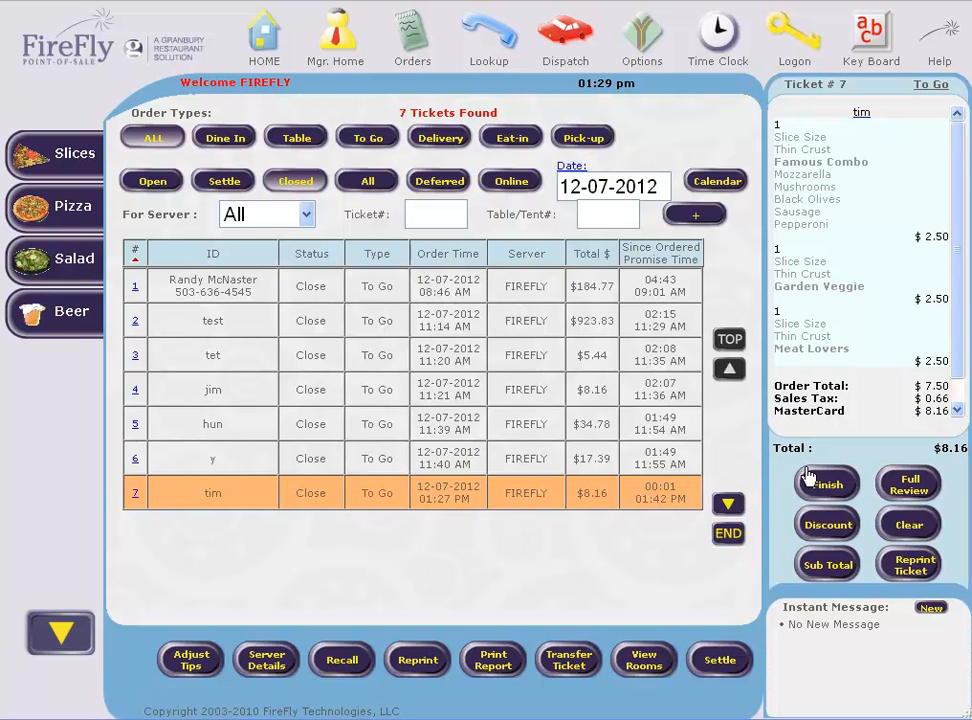
Void all items on ticket #7 as Unmade with reason 'Customer changed mind'
click(907, 524)
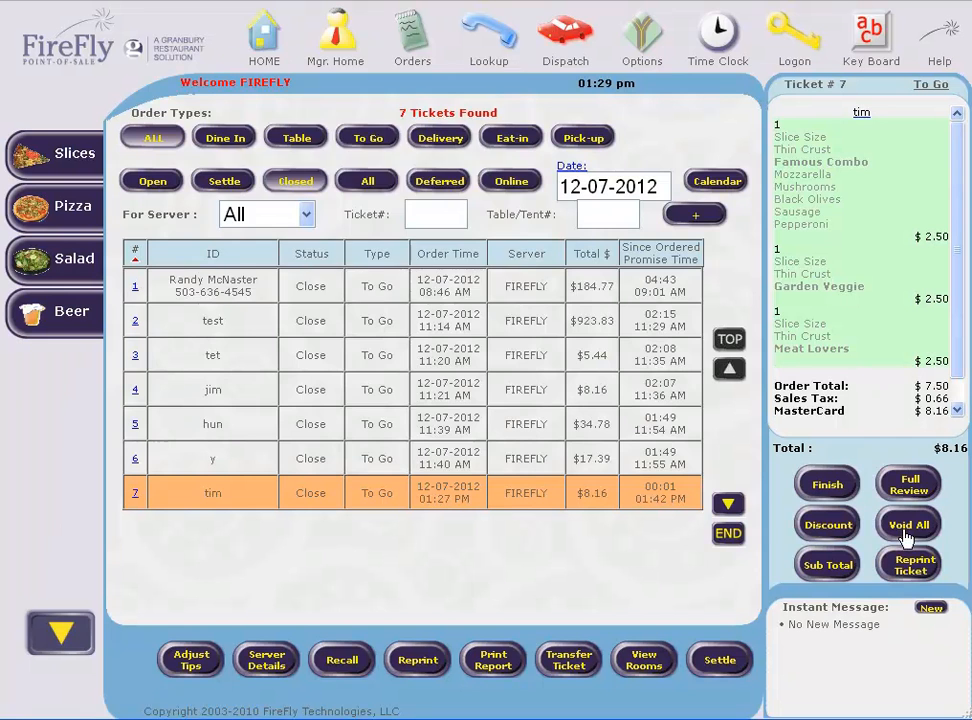
click(405, 244)
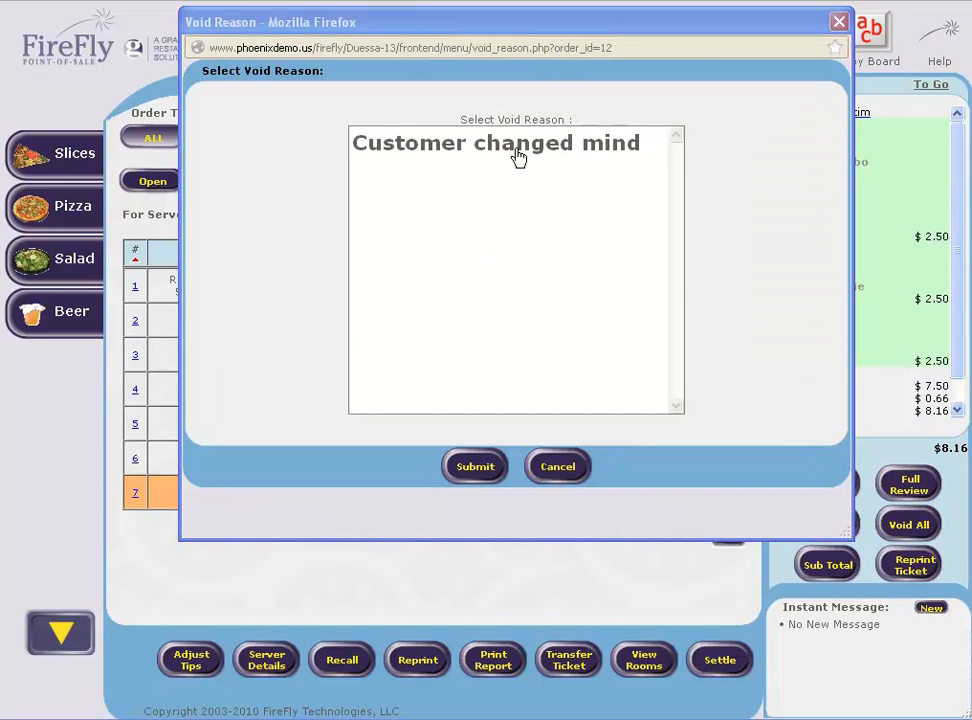
click(516, 152)
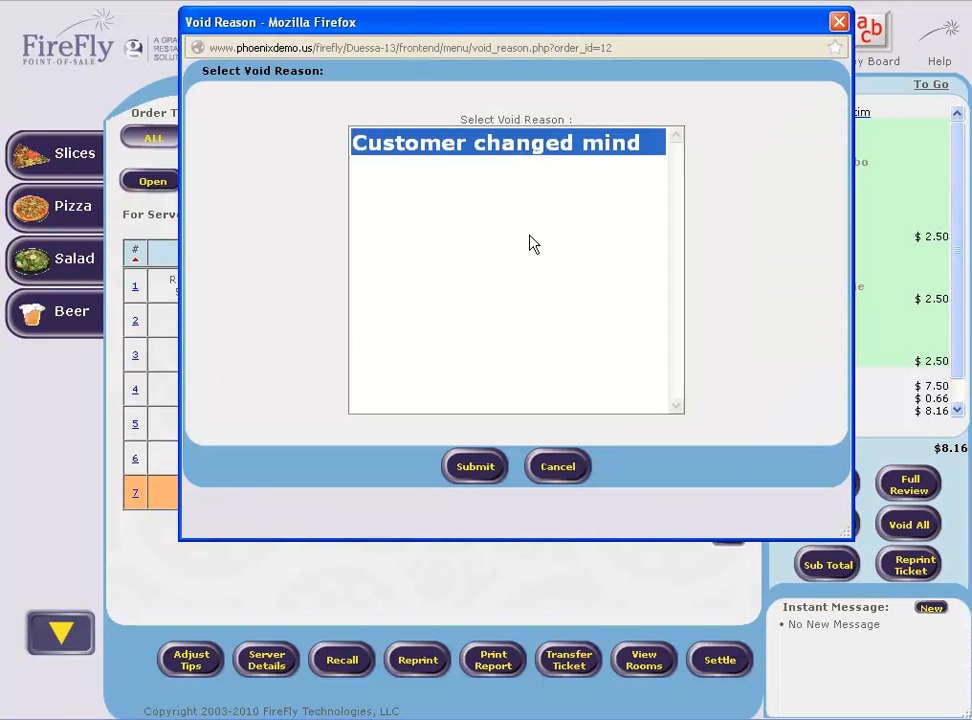
click(478, 470)
Refund the voided ticket's $8.16 to the credit card
click(822, 494)
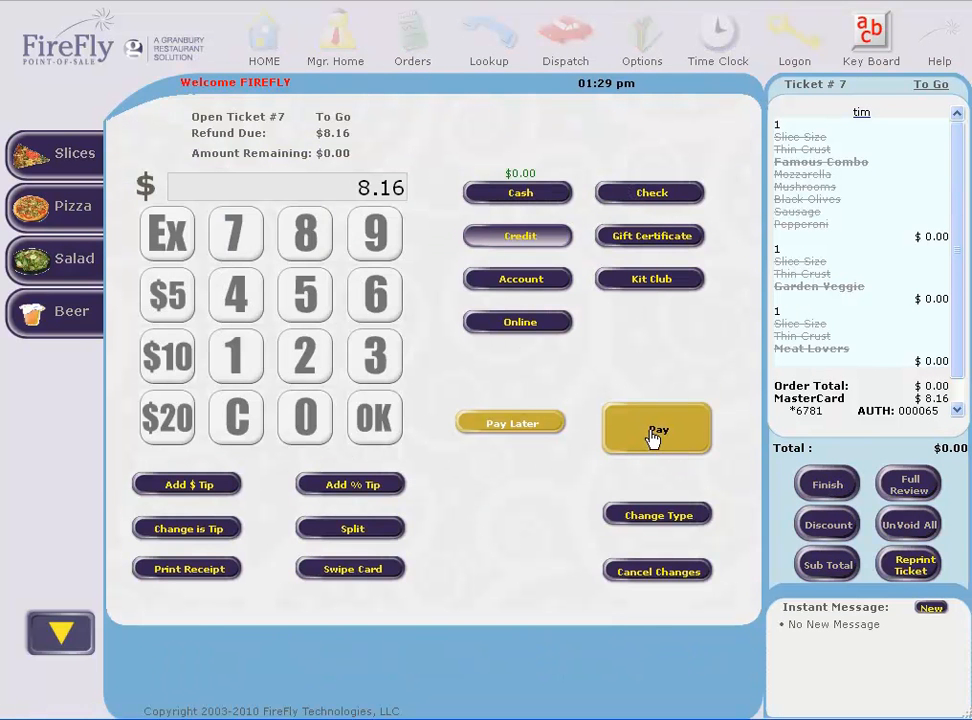
click(533, 240)
click(649, 433)
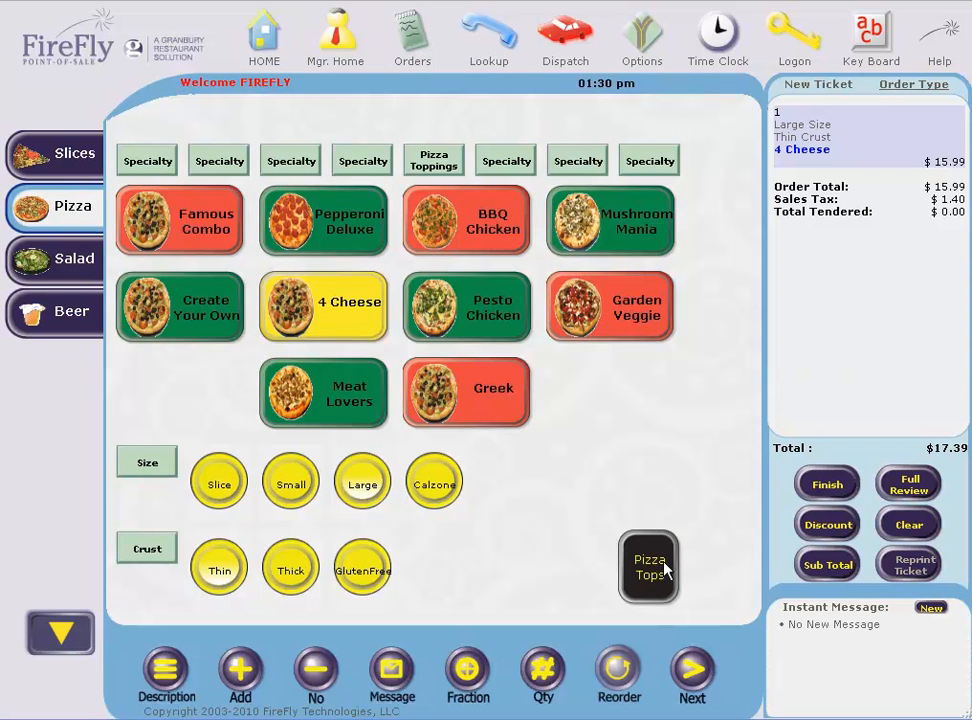
Check out the $17.39 4 Cheese pizza as a To Go order under the customer's first name
click(828, 490)
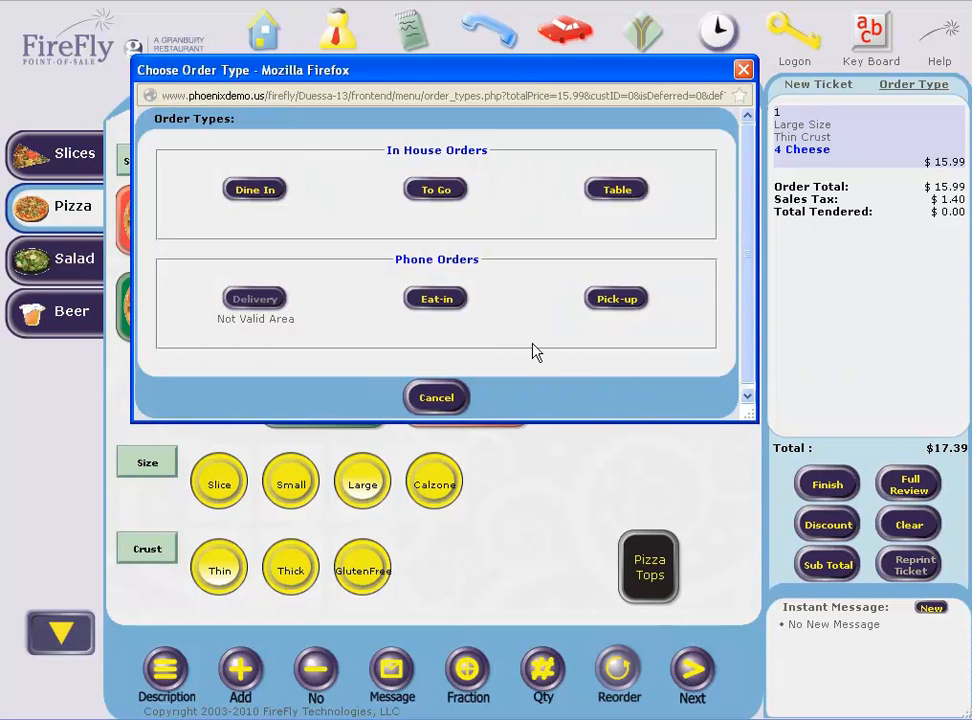
click(435, 192)
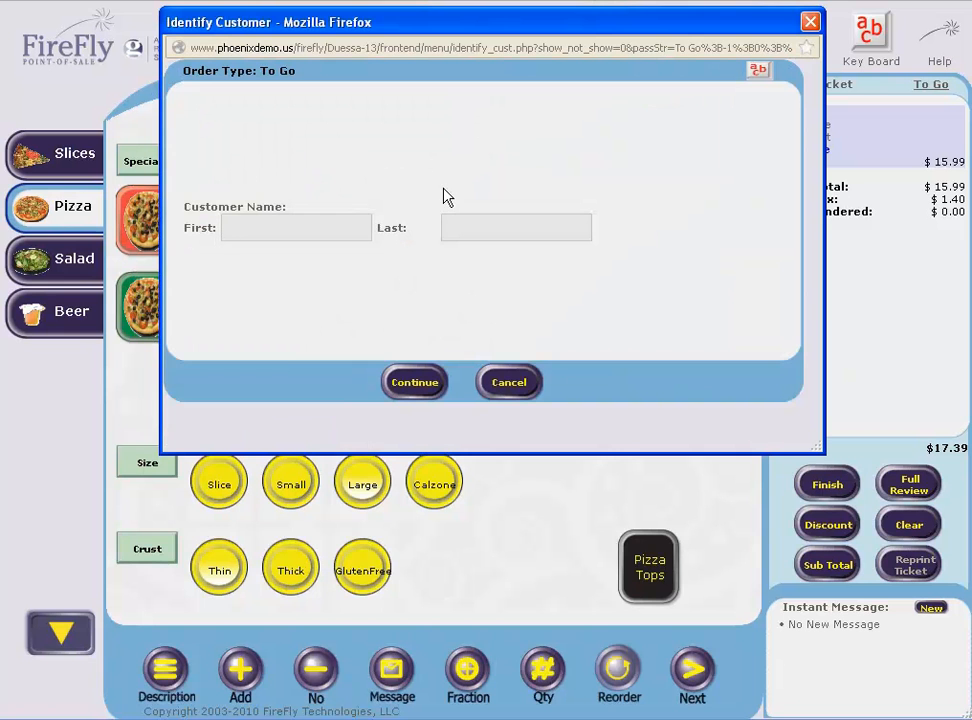
text(jim)
click(429, 394)
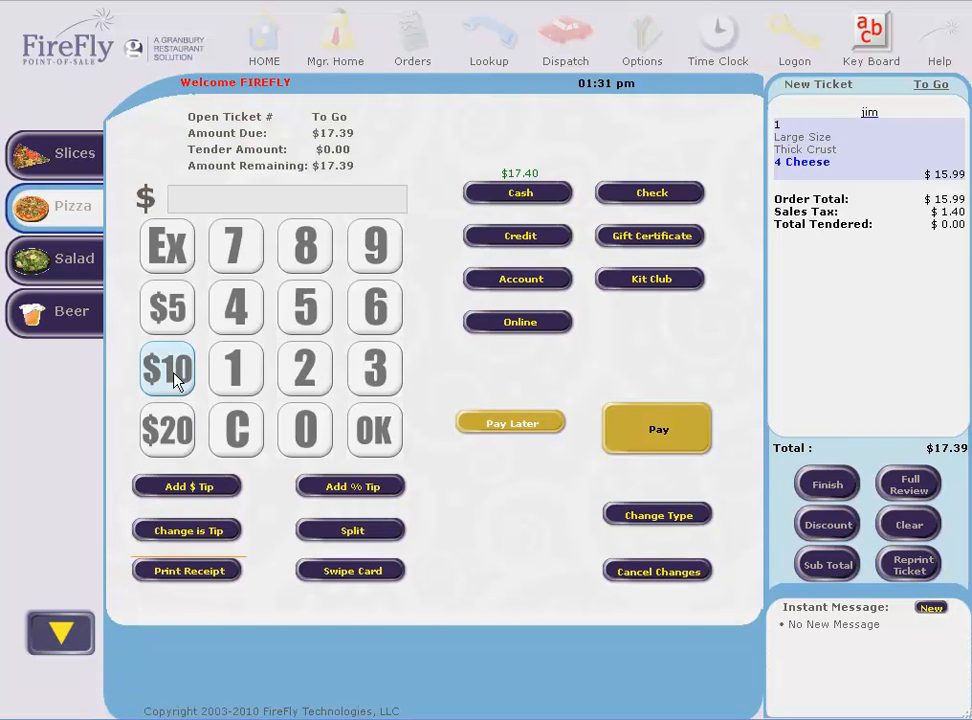
Put $10.00 of the $17.39 on card and pay the remaining balance in cash
click(172, 374)
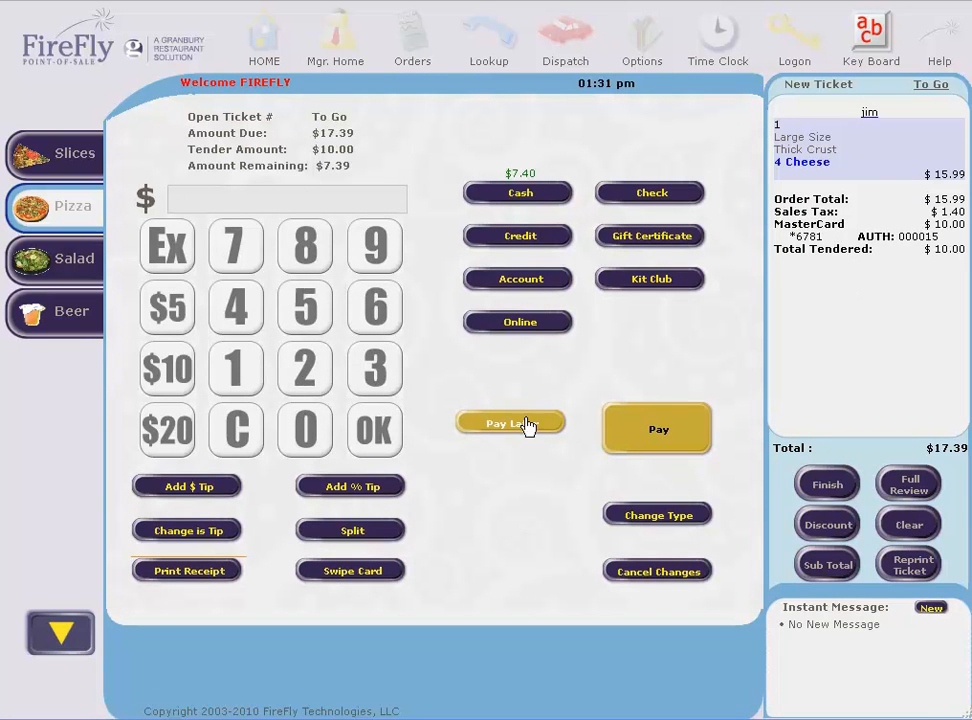
click(174, 258)
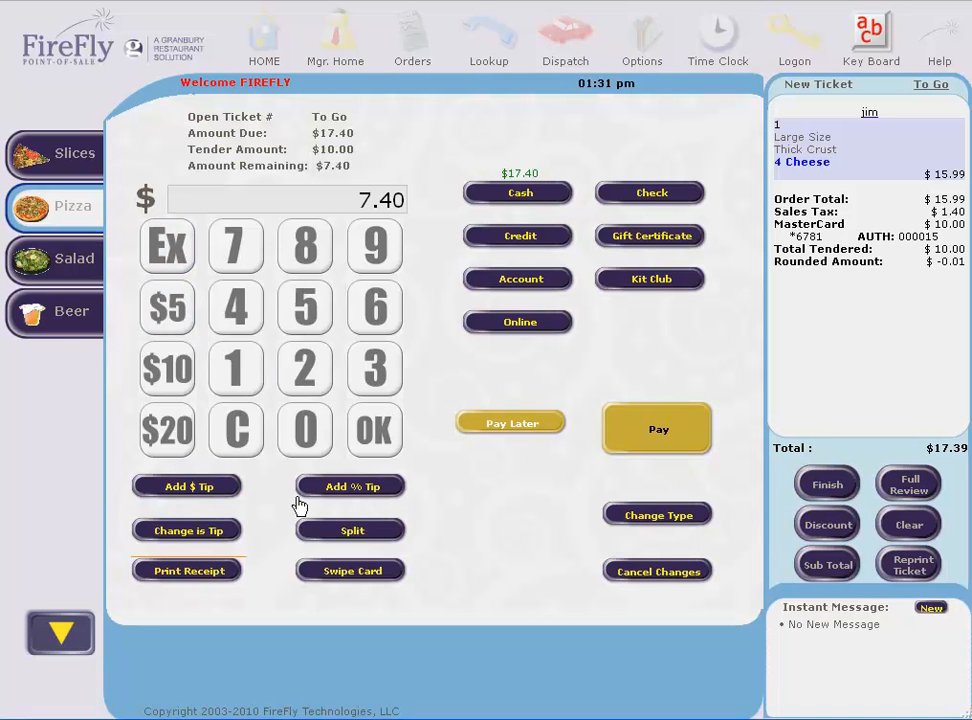
click(353, 580)
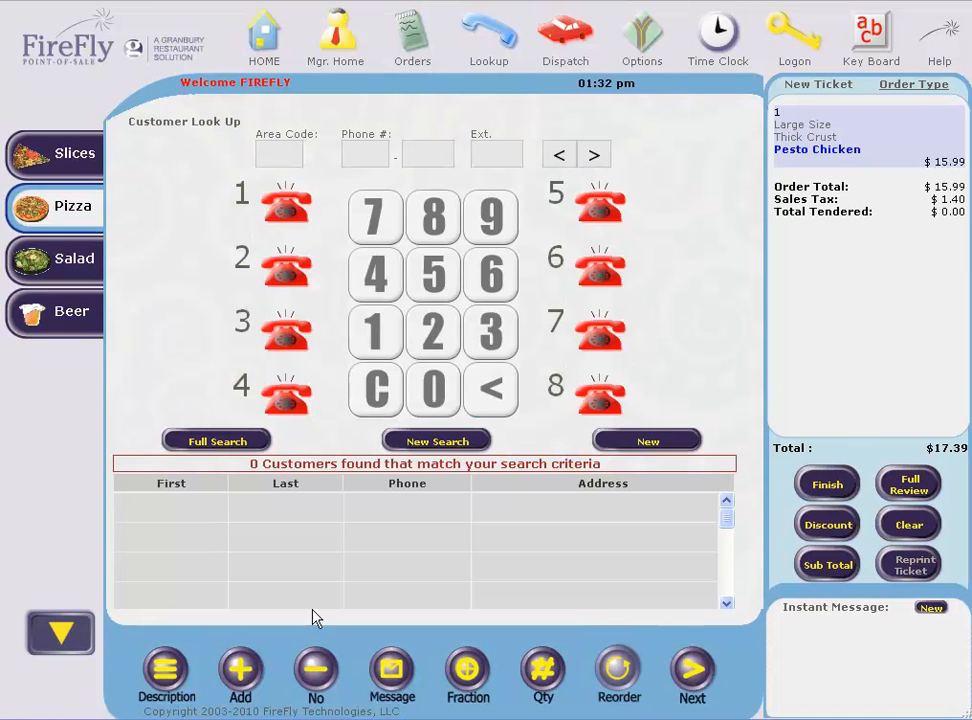
Look up the customer by phone and make the Pesto Chicken ticket a Delivery with override authorization
click(492, 286)
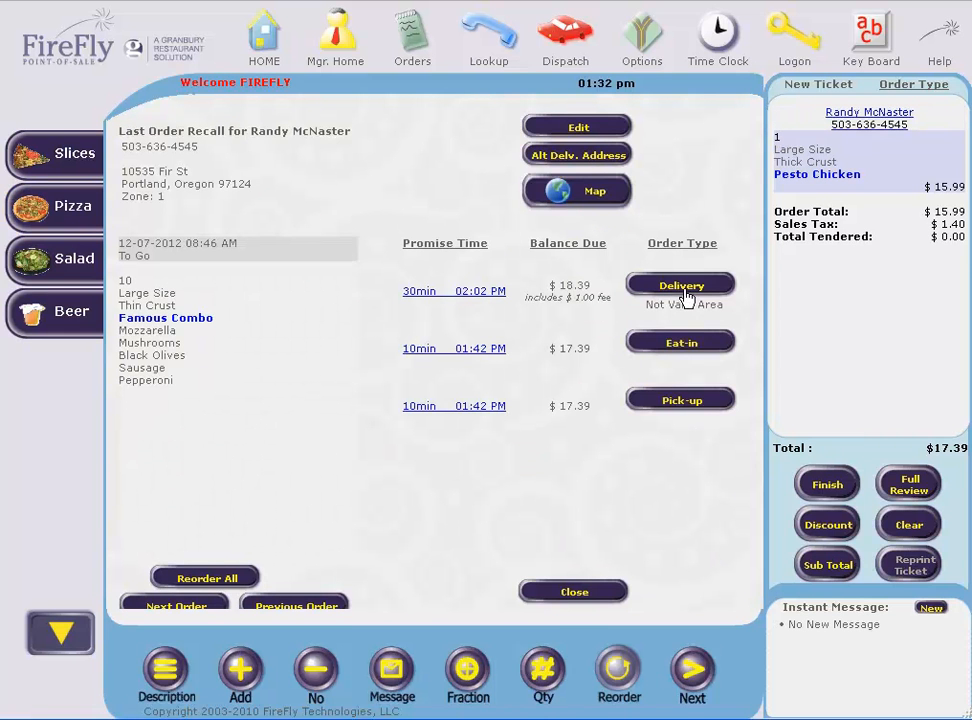
click(684, 290)
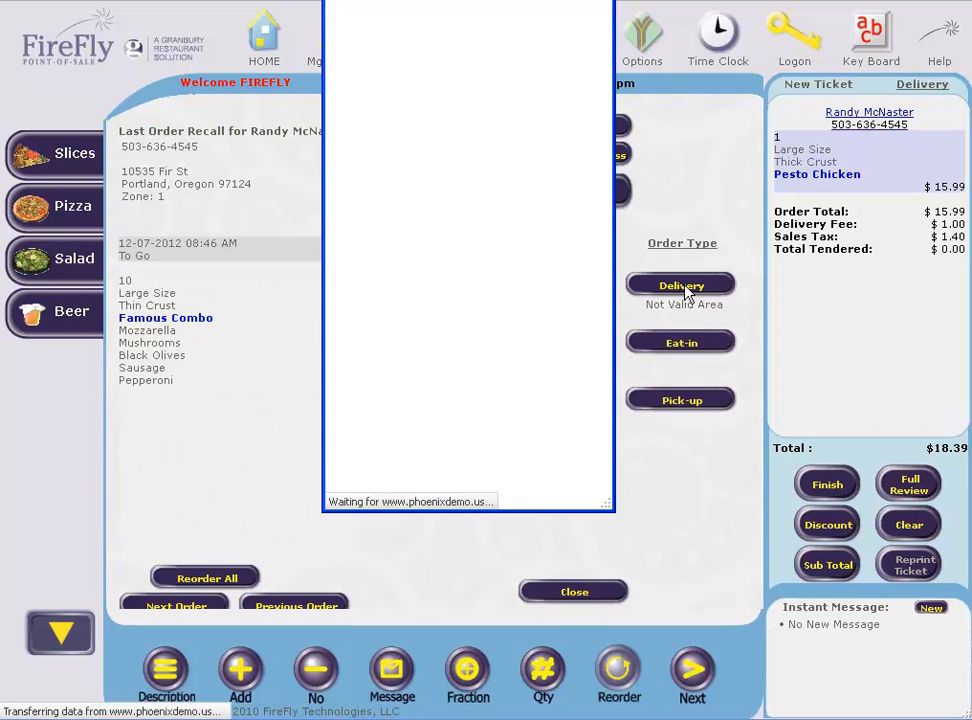
text(•••)
key(Return)
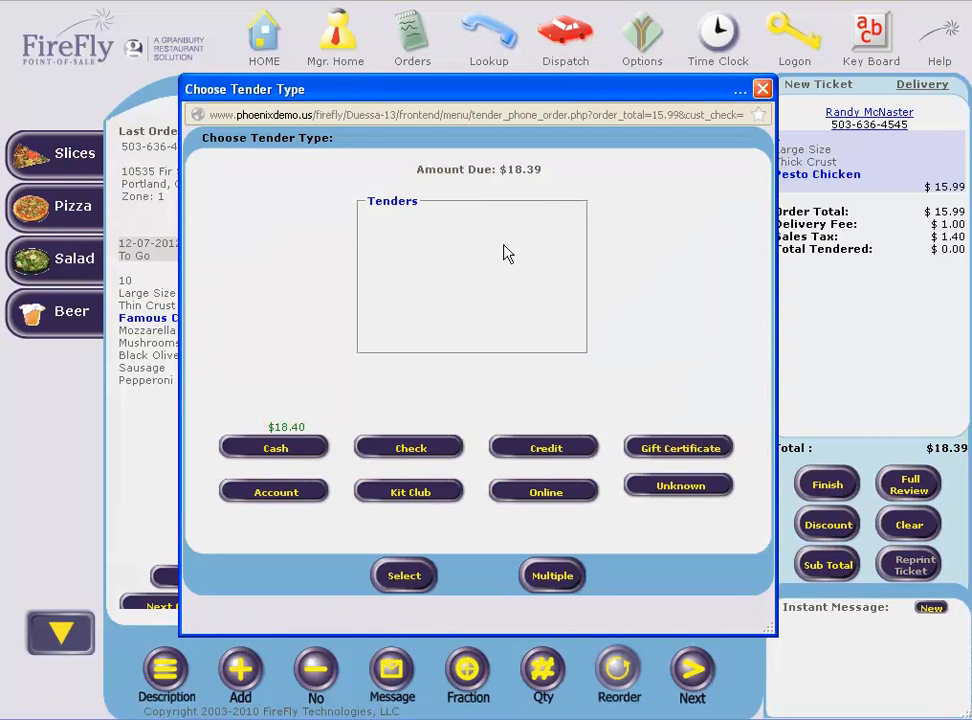
Submit an $18.39 credit payment with the card number and expiry 11/13
click(547, 455)
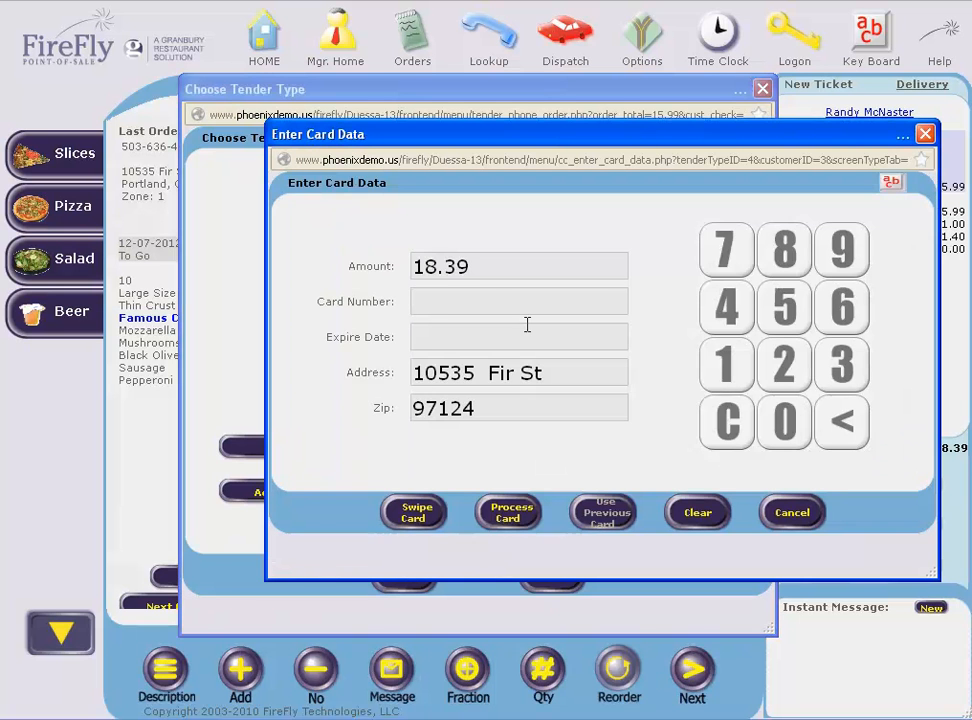
click(482, 330)
text(11)
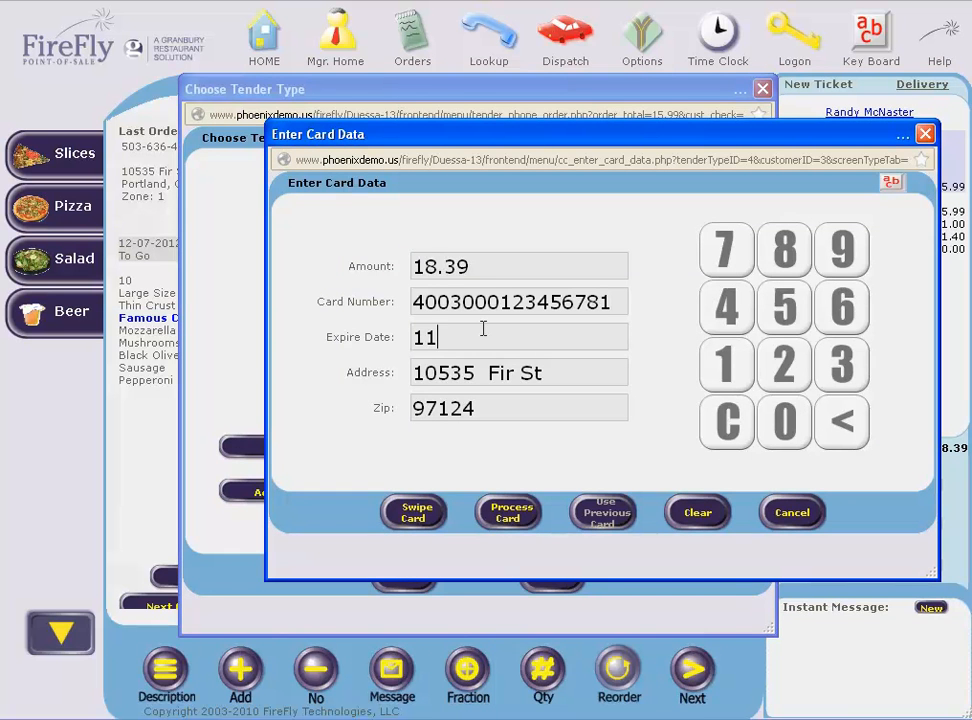
text(/13)
click(507, 514)
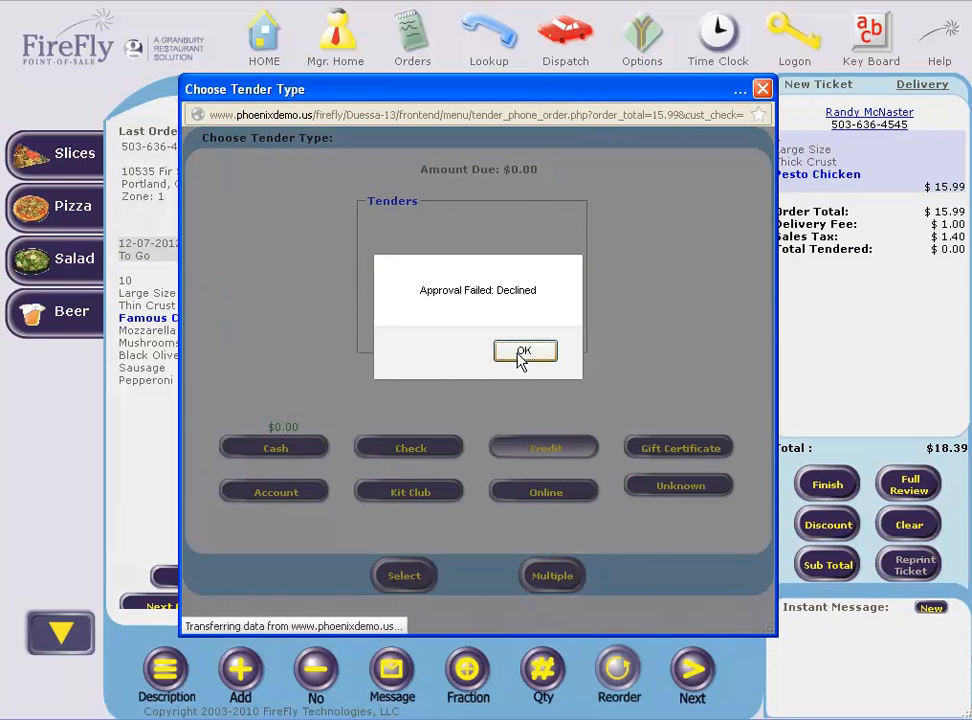
Dismiss the card-declined alert, retry credit, and set the new order to Delivery tender
key(Return)
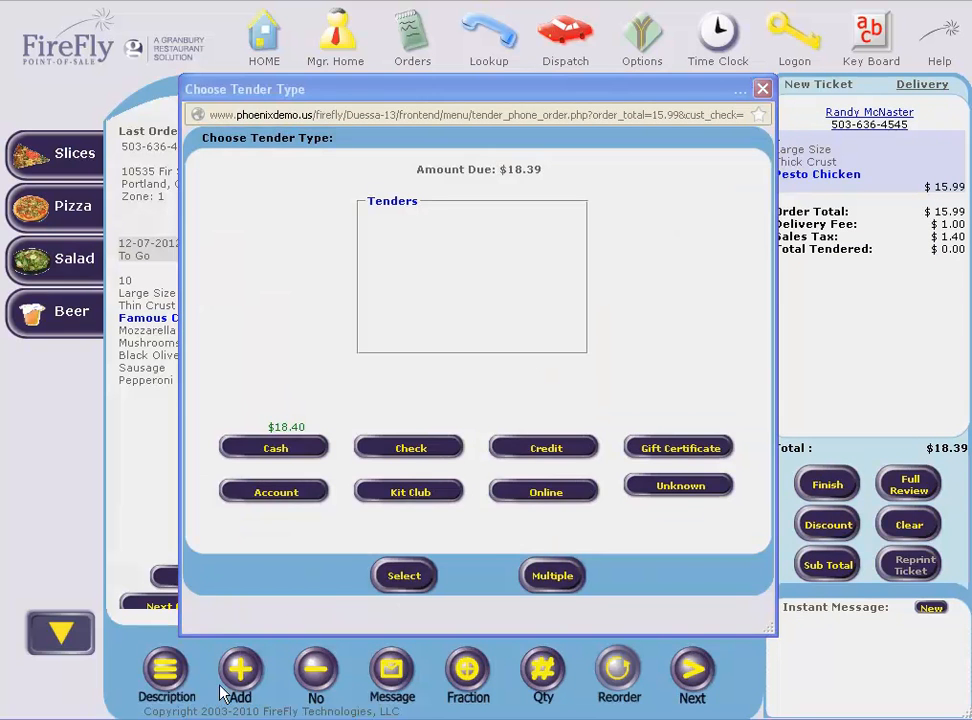
click(546, 452)
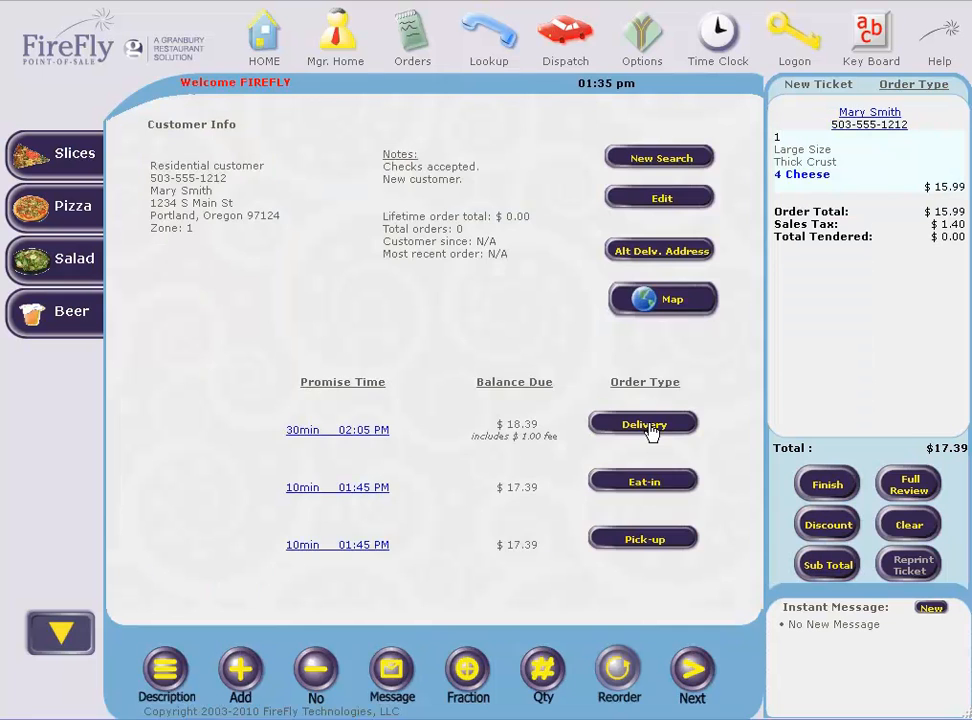
click(648, 425)
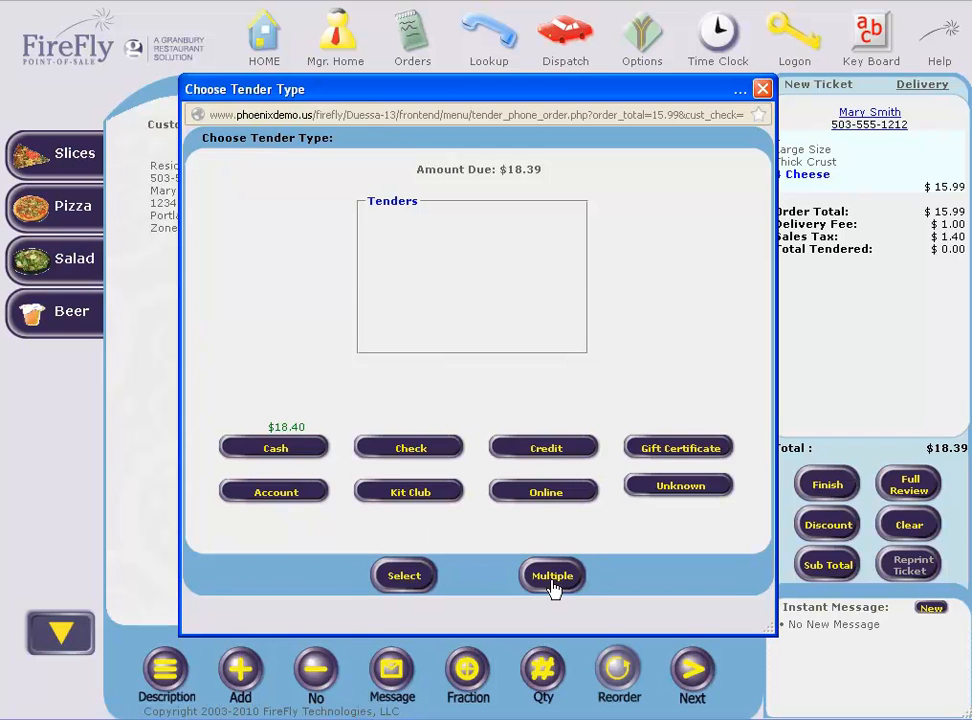
Charge $10.00 to a Discover card, expiry 11/13, leaving $8.39 due
click(542, 456)
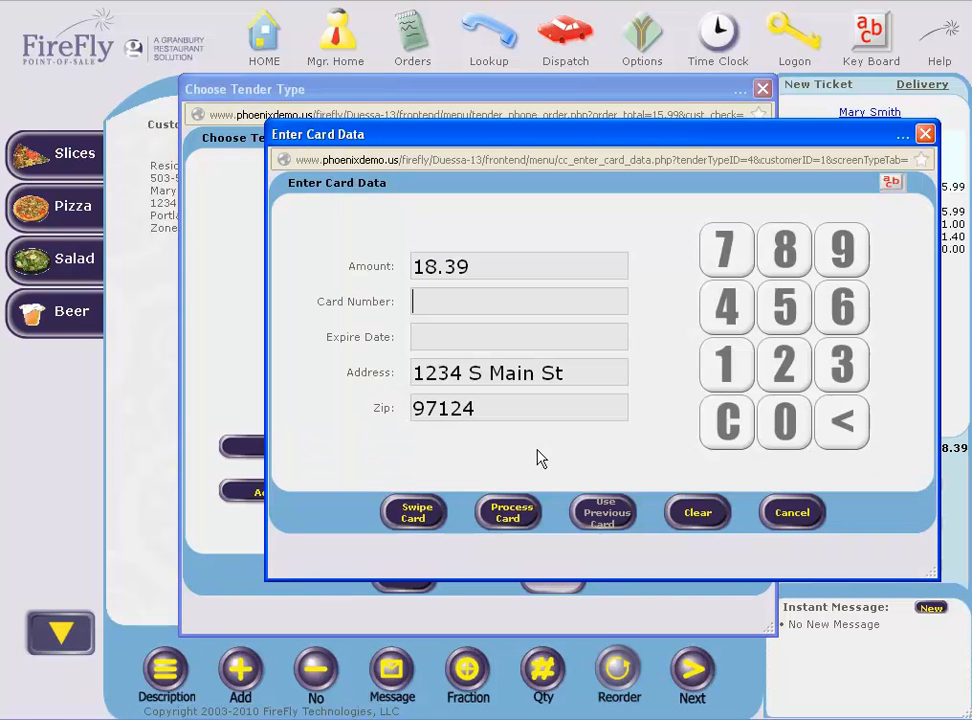
click(514, 337)
text(11/)
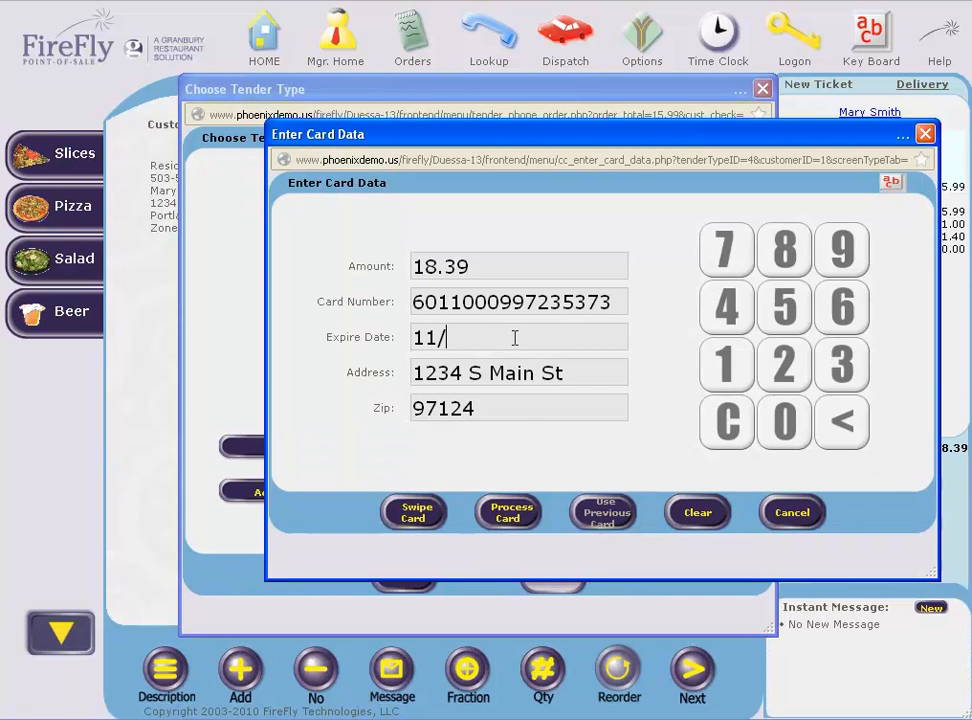
text(13)
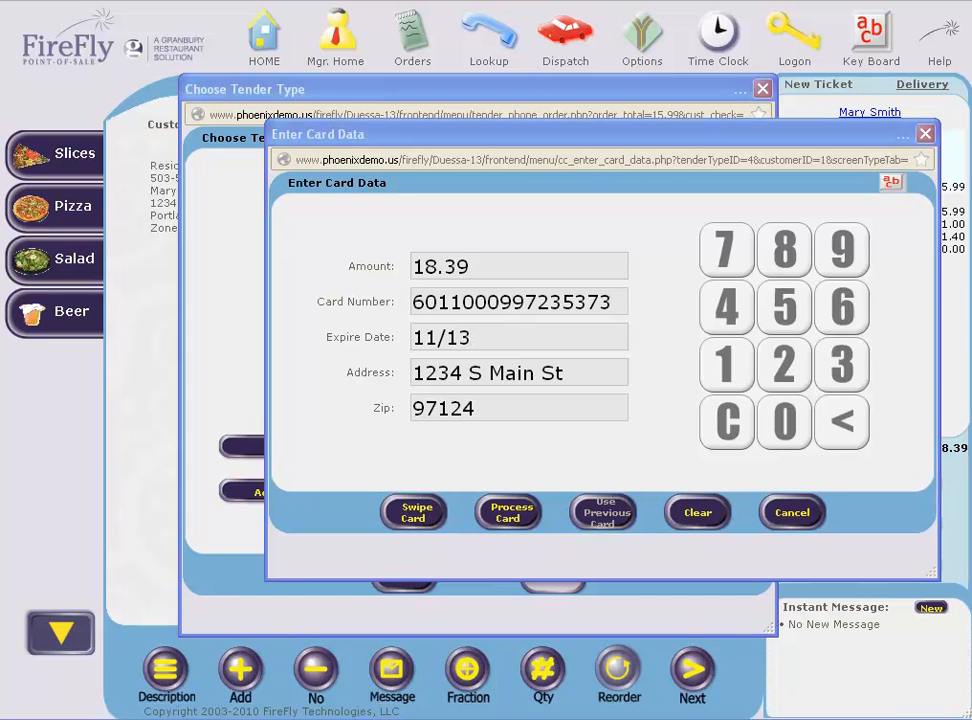
click(500, 272)
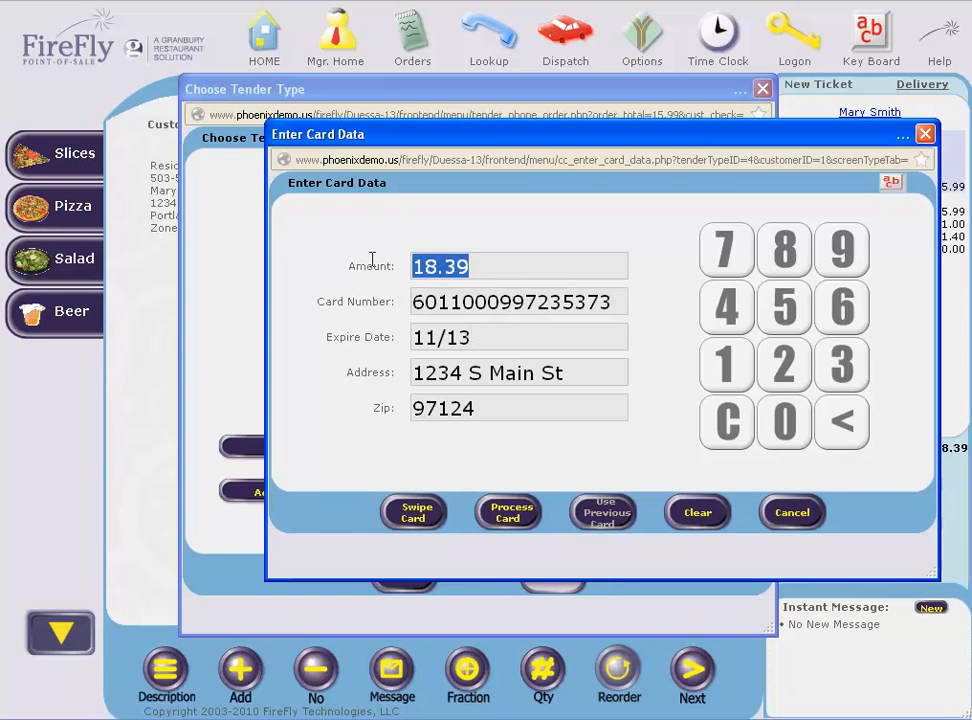
click(733, 428)
click(740, 376)
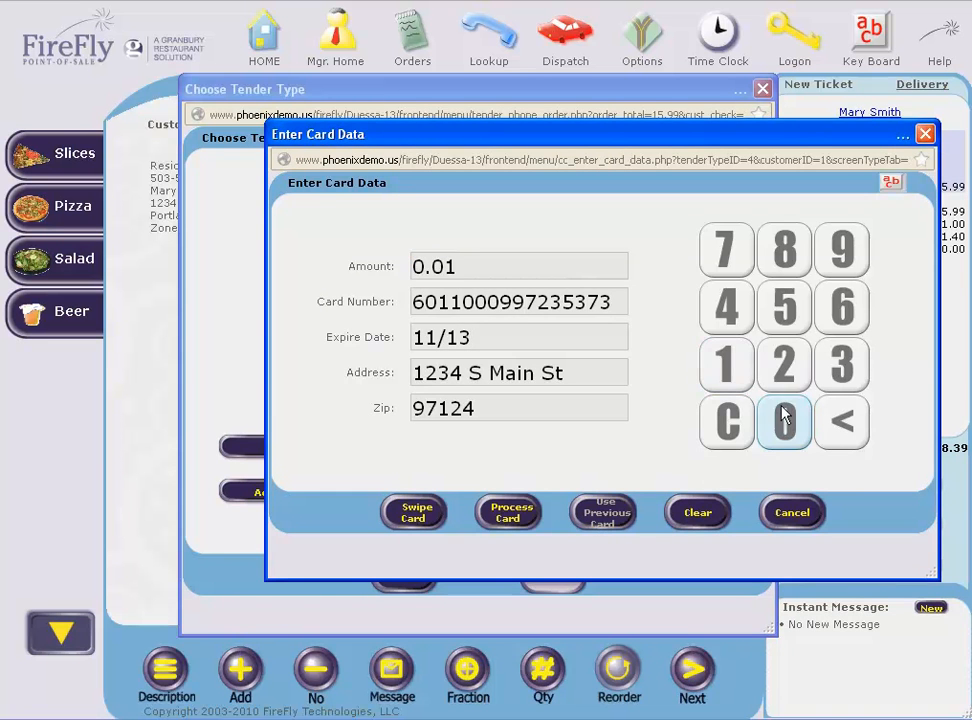
click(785, 420)
click(785, 420)
click(785, 420)
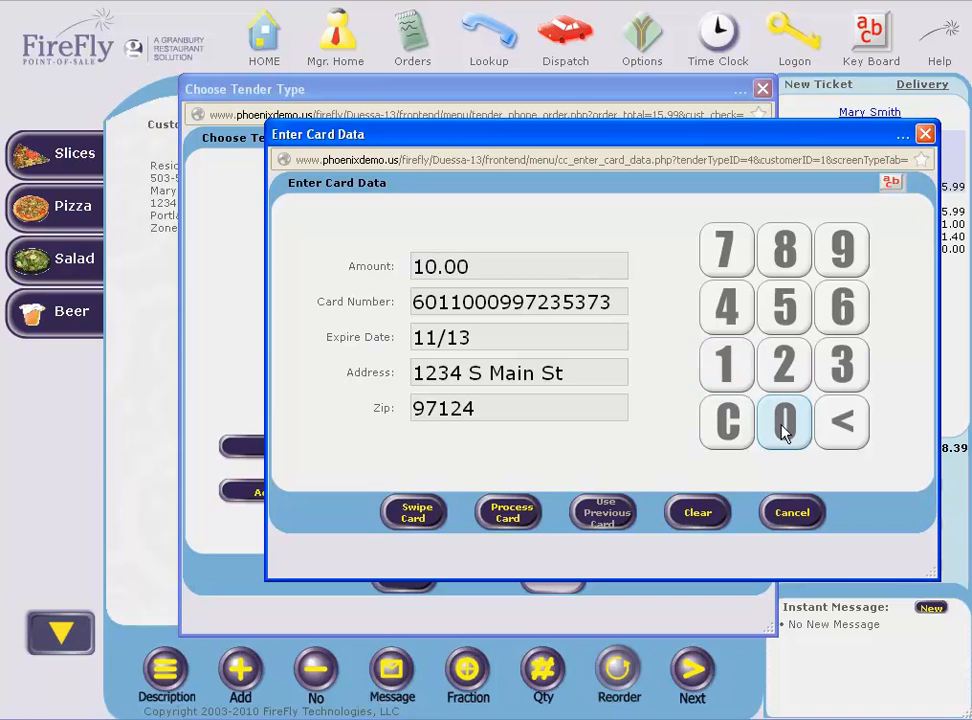
click(511, 516)
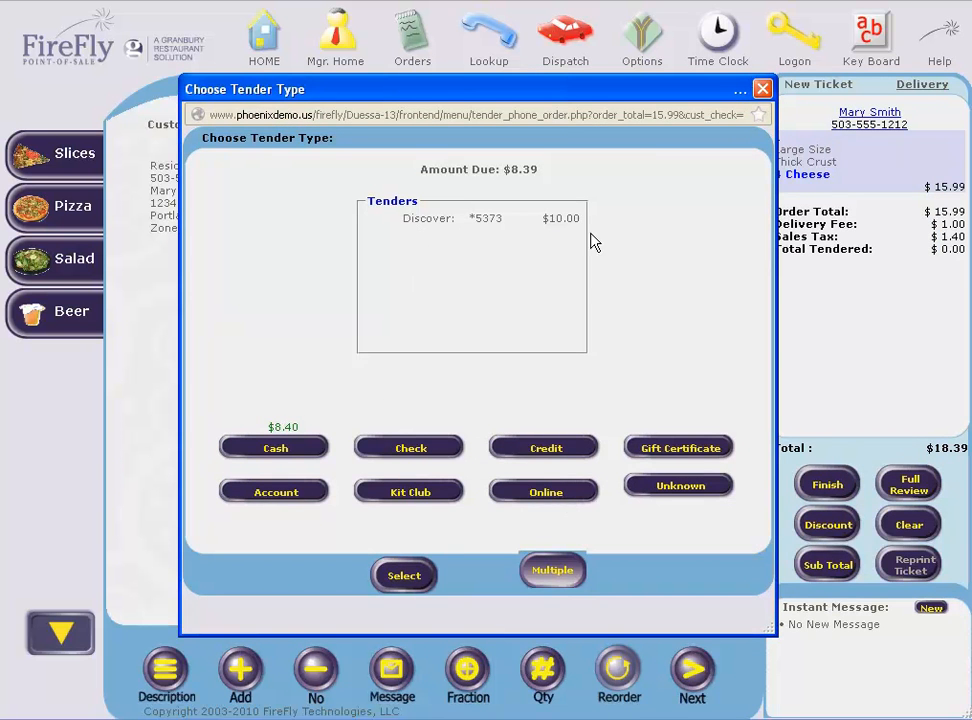
Tender the remaining $8.40 in cash and complete the order, skipping printing and e-mail confirmation
click(281, 452)
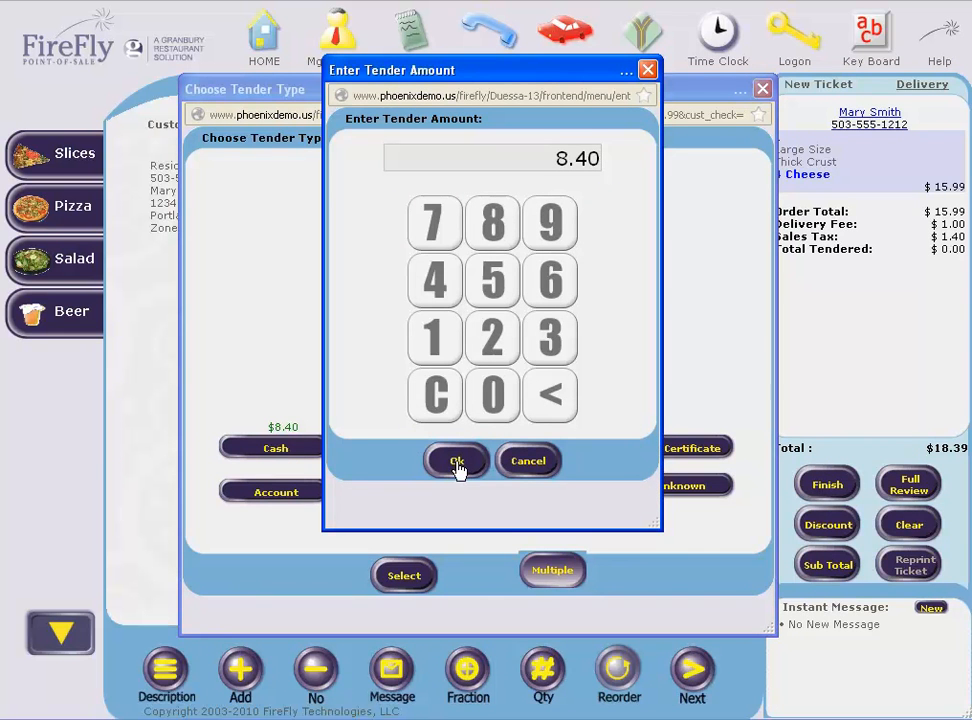
click(456, 462)
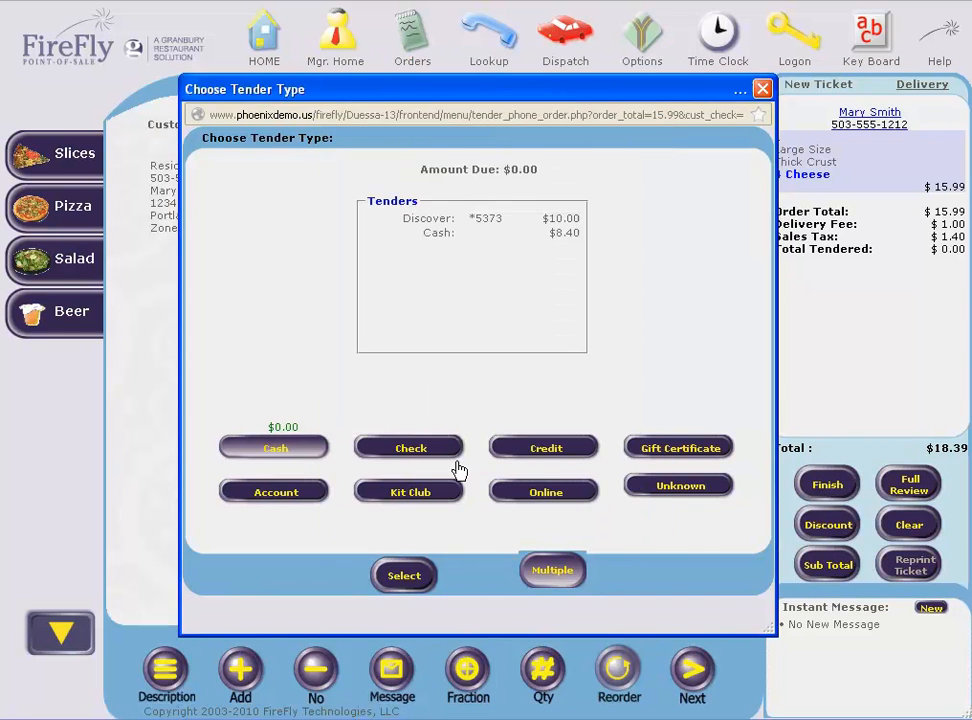
click(400, 577)
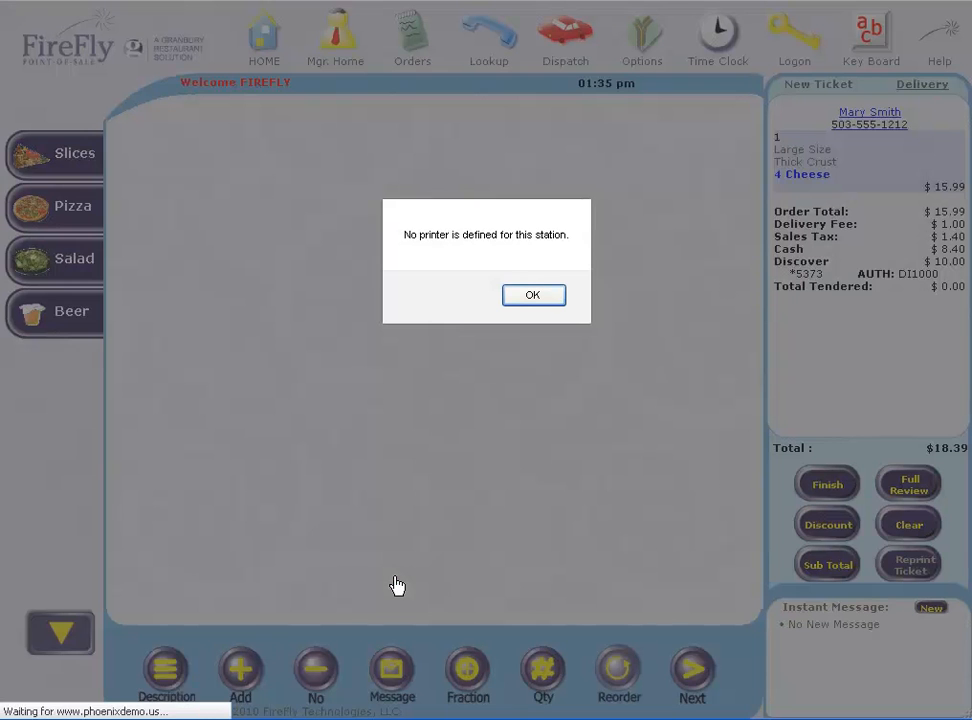
click(532, 295)
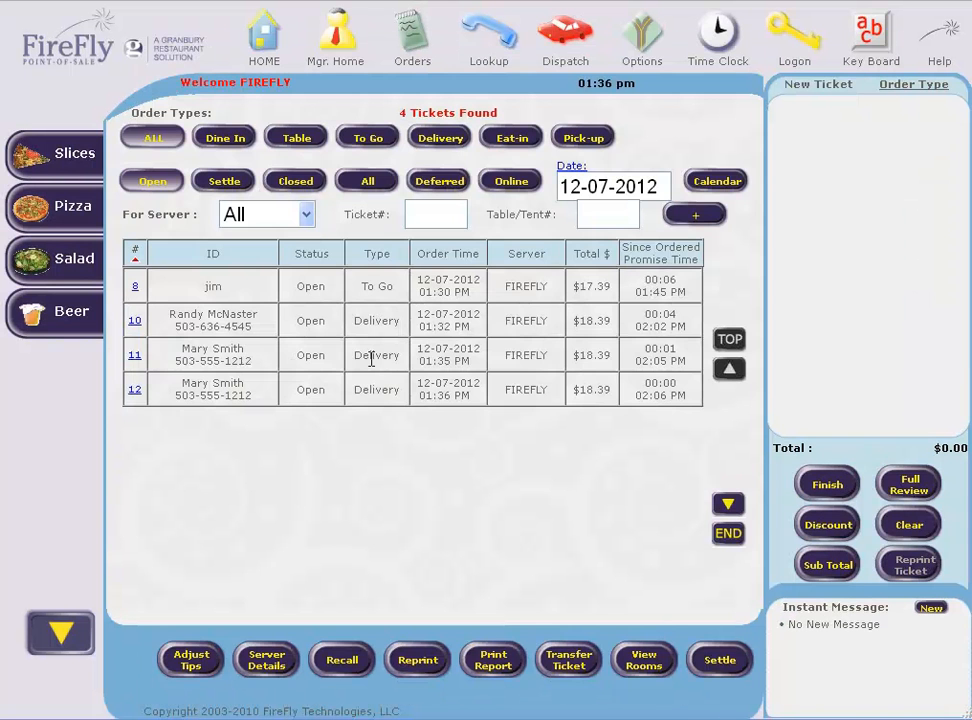
click(371, 358)
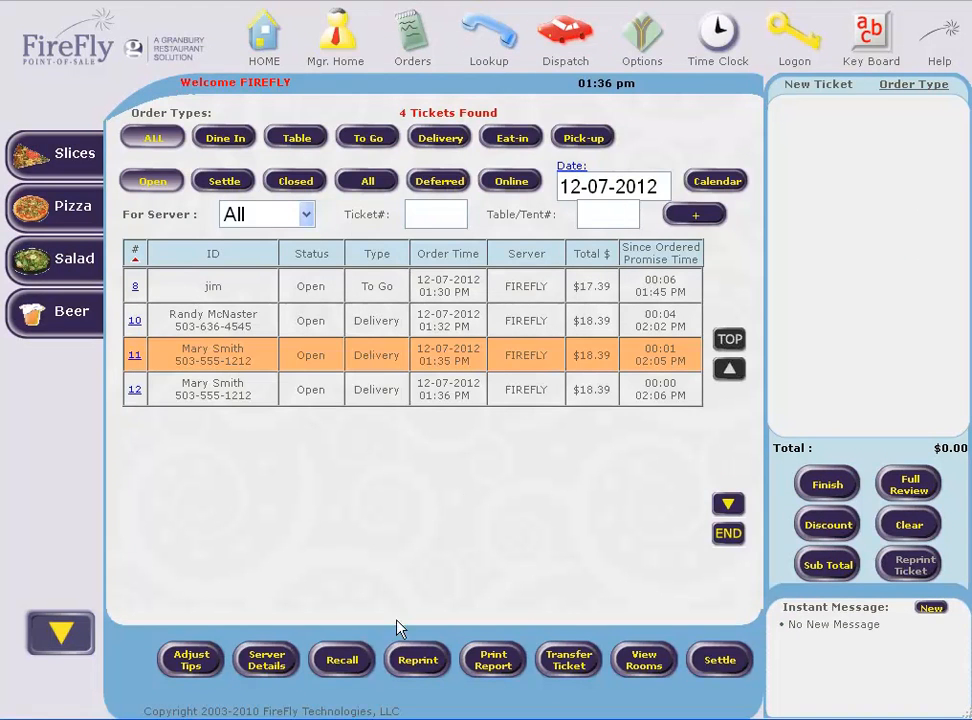
Recall ticket 11, add a $6.95 Greek Salad, and proceed to payment for the $25.34 total
click(340, 664)
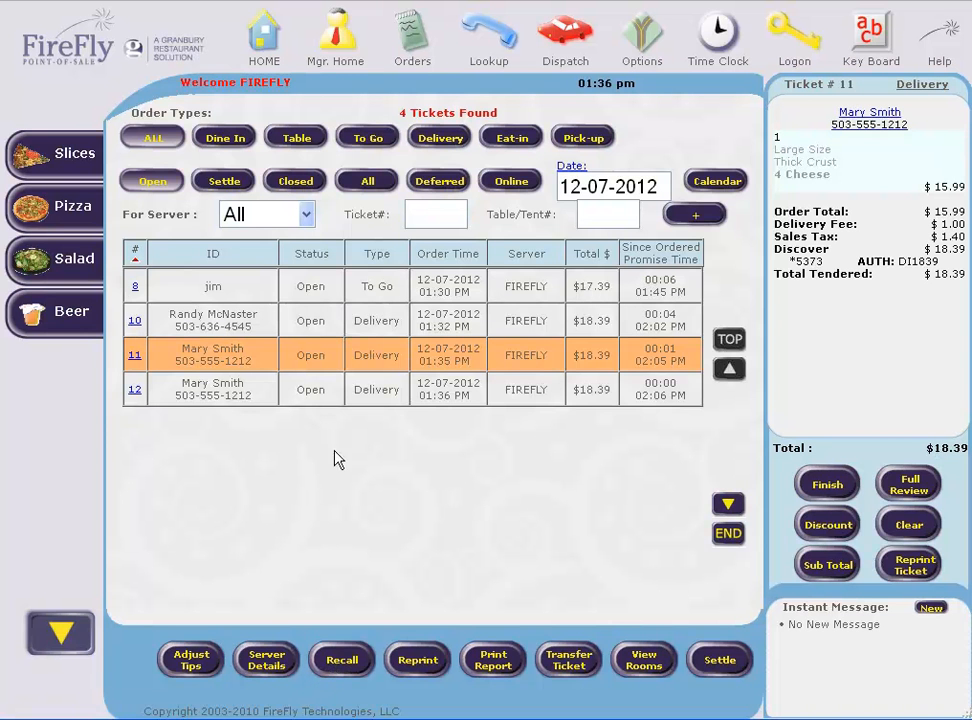
click(72, 275)
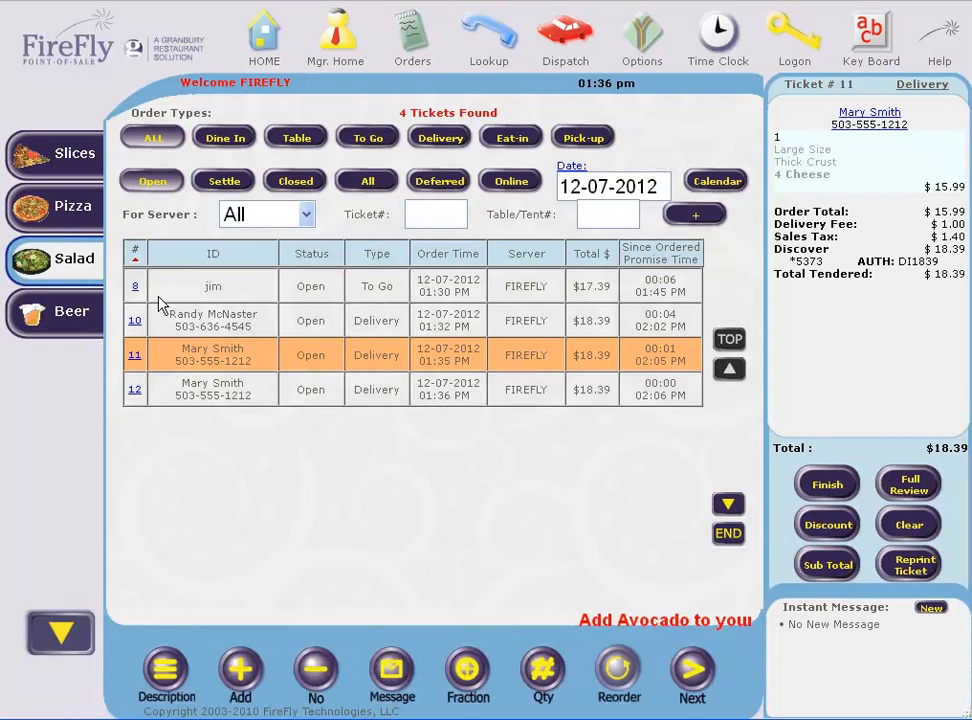
click(218, 236)
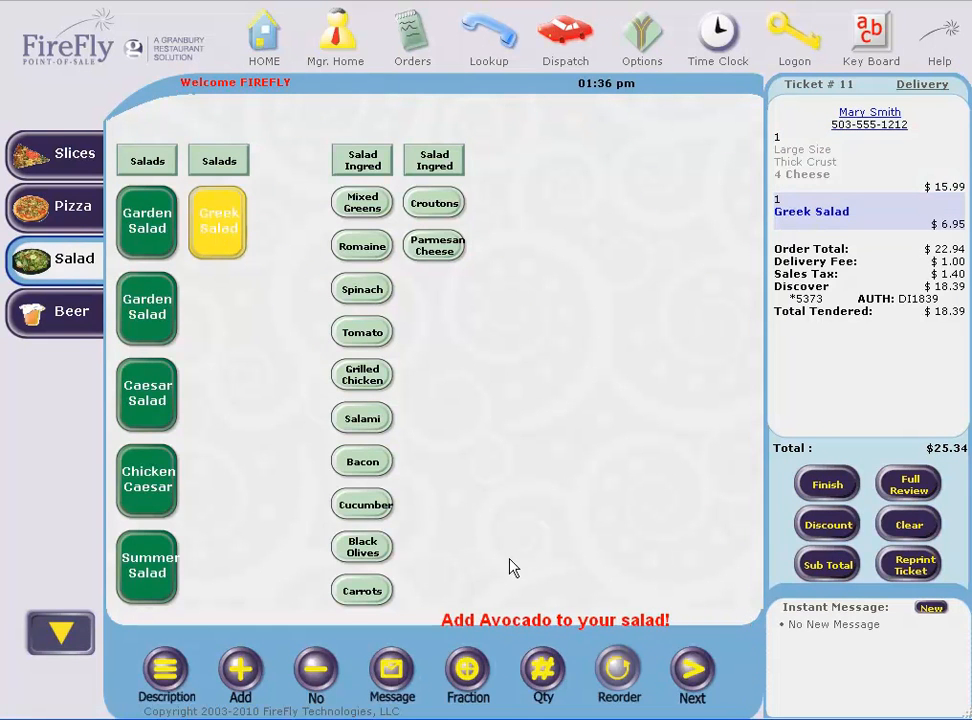
click(824, 487)
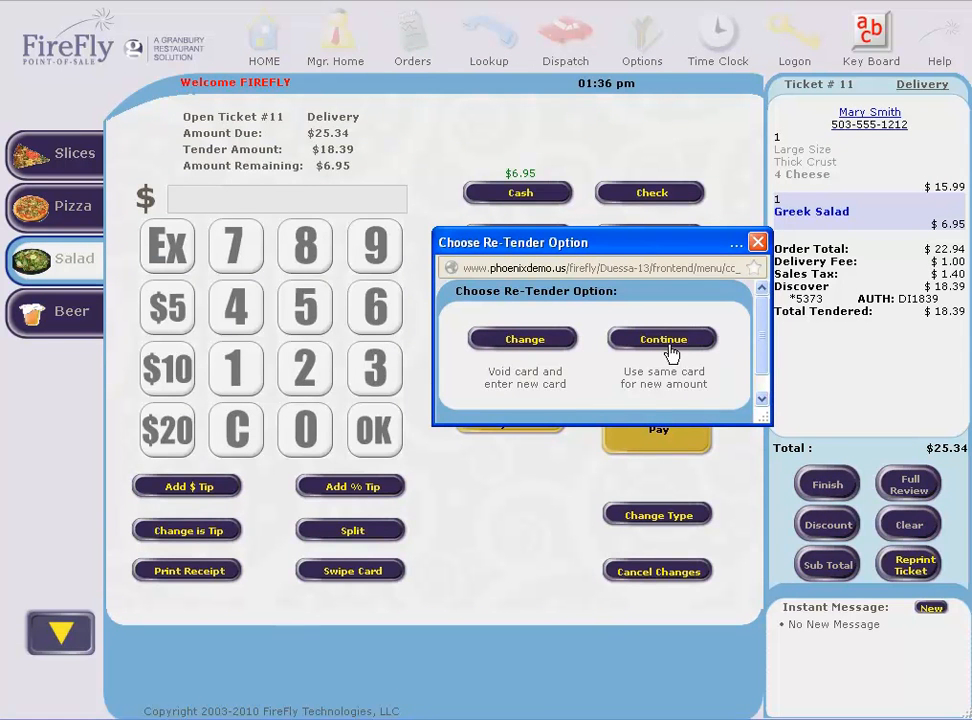
Continue with the same Discover card to re-tender ticket 11 for $25.34
mouse_move(762, 348)
mouse_down()
mouse_move(762, 366)
mouse_move(763, 350)
mouse_up()
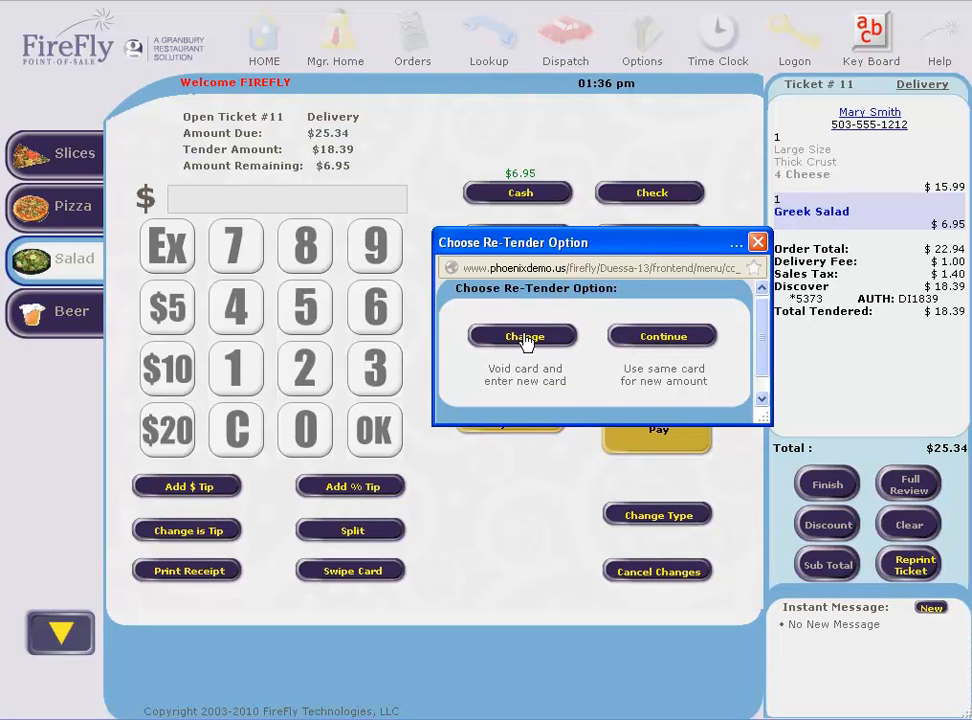
click(664, 337)
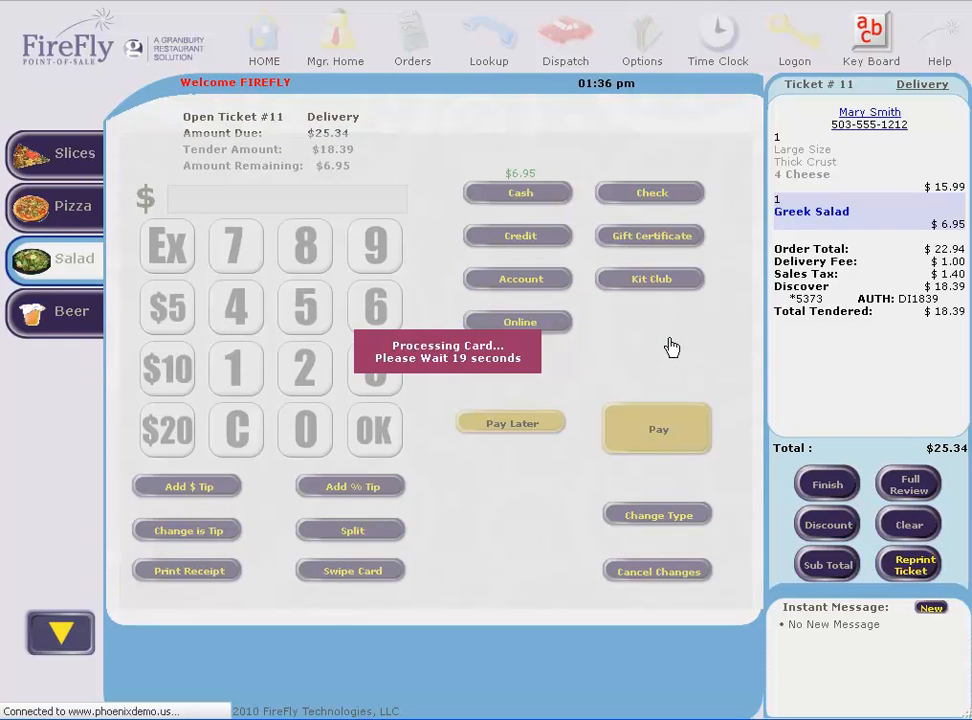